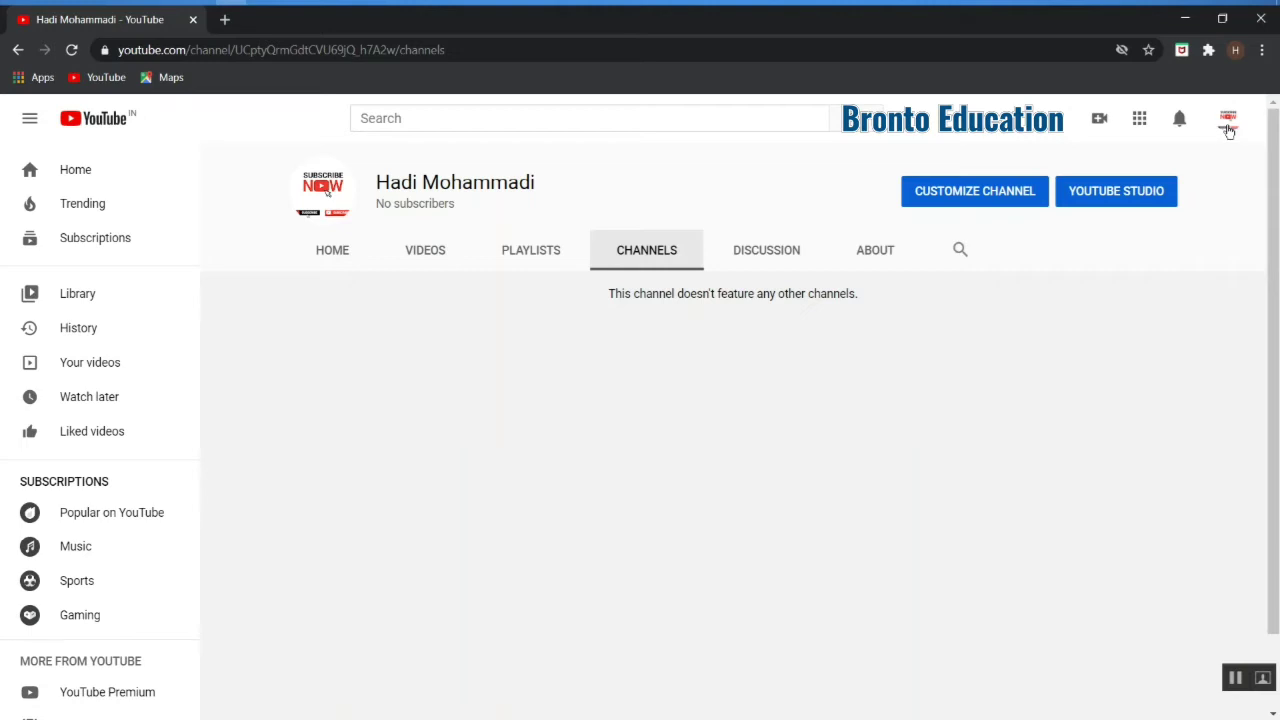
click(1229, 130)
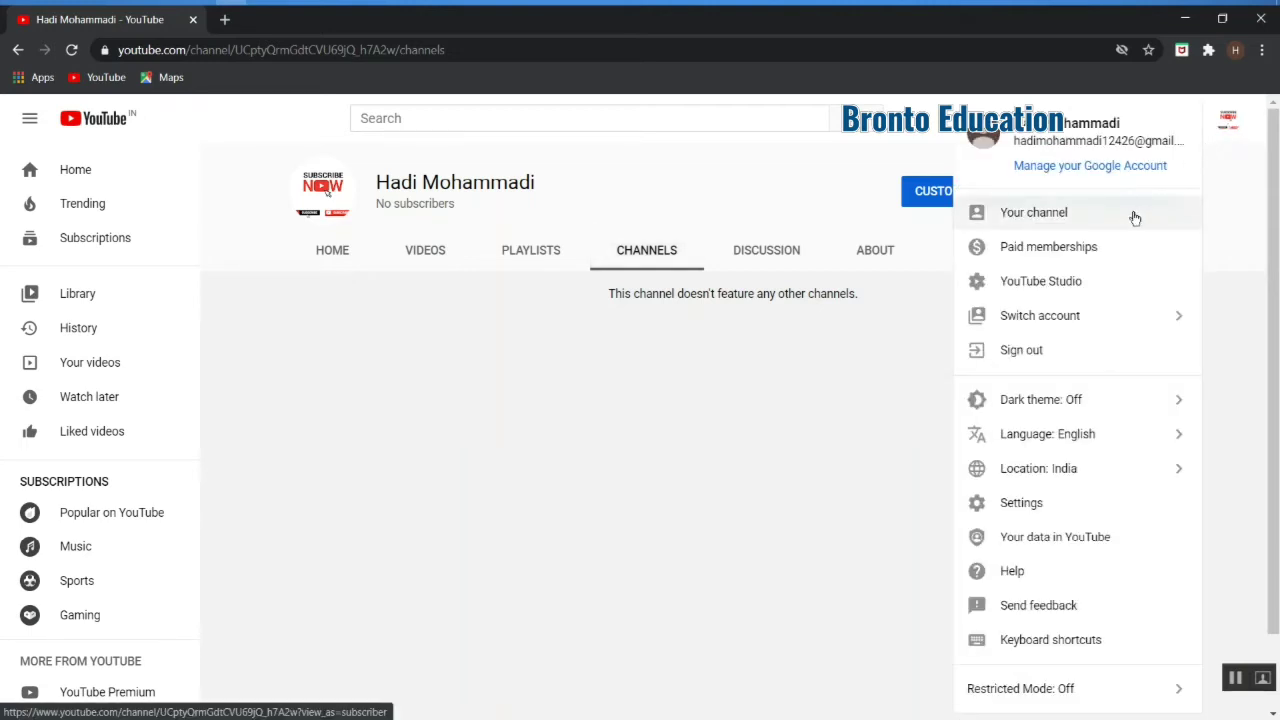
click(853, 367)
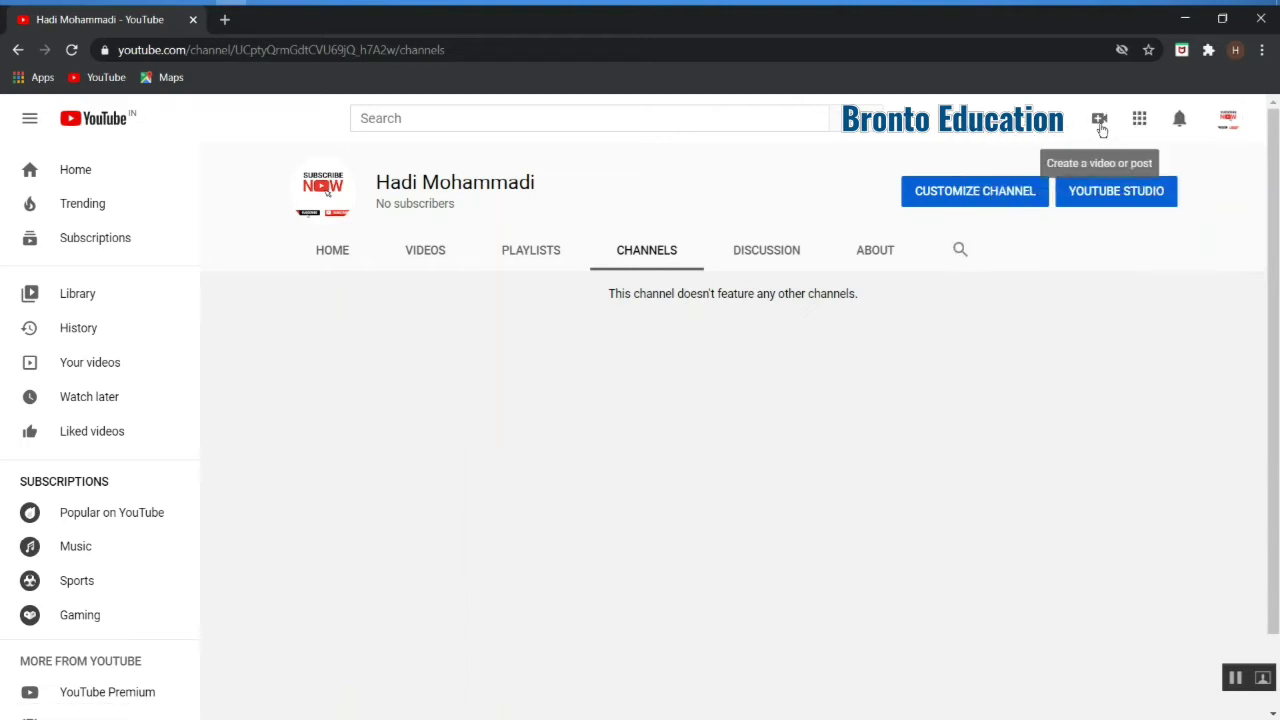
Step: Start a new video upload and dismiss the YouTube Studio welcome message
click(1099, 120)
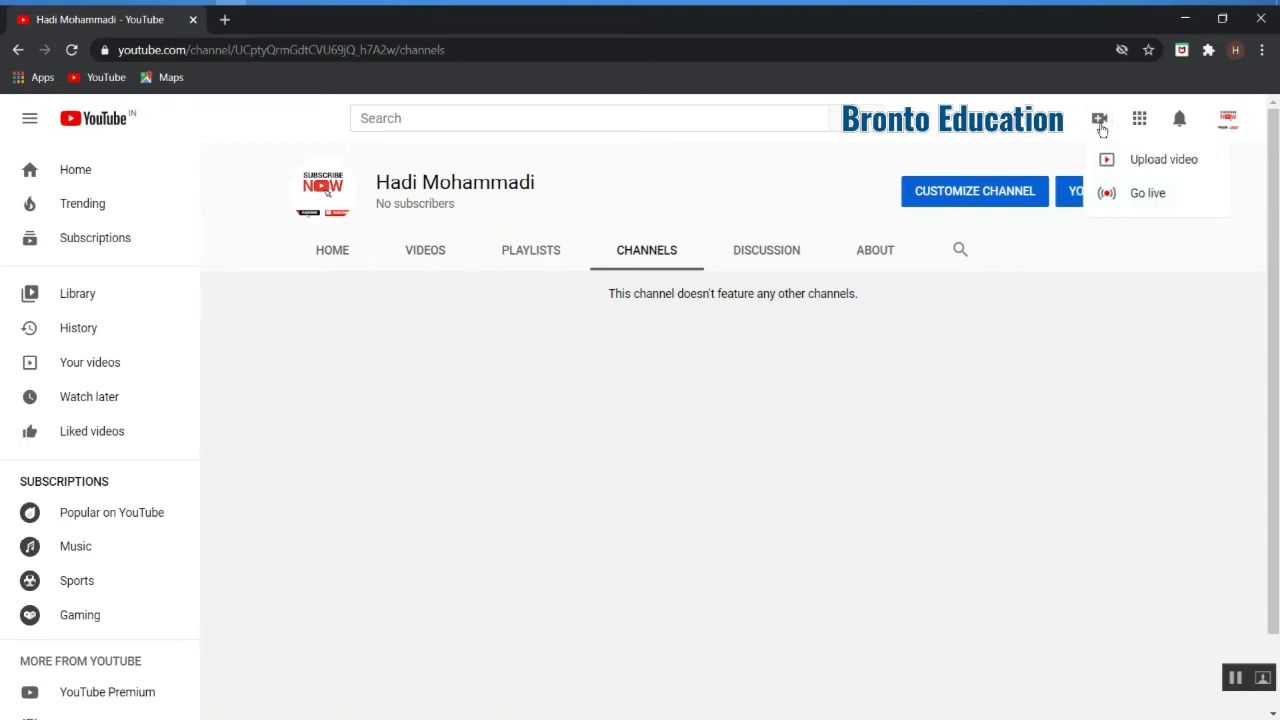
click(1137, 165)
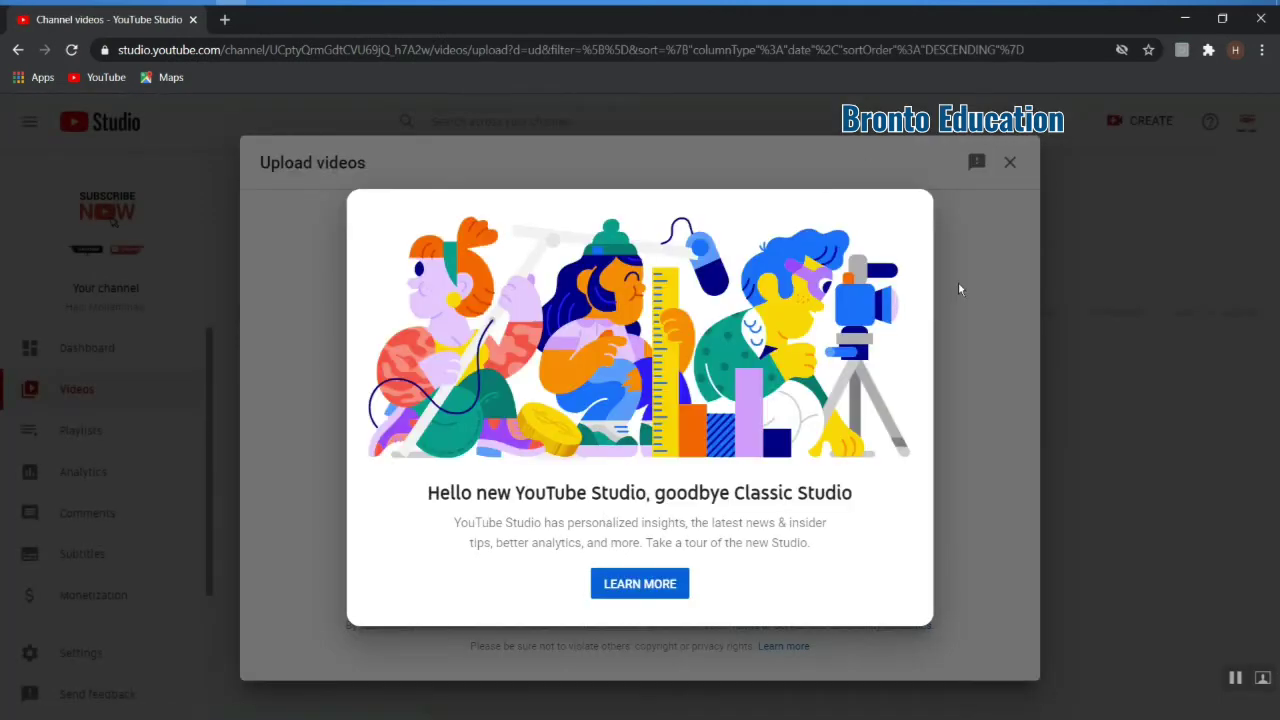
click(964, 414)
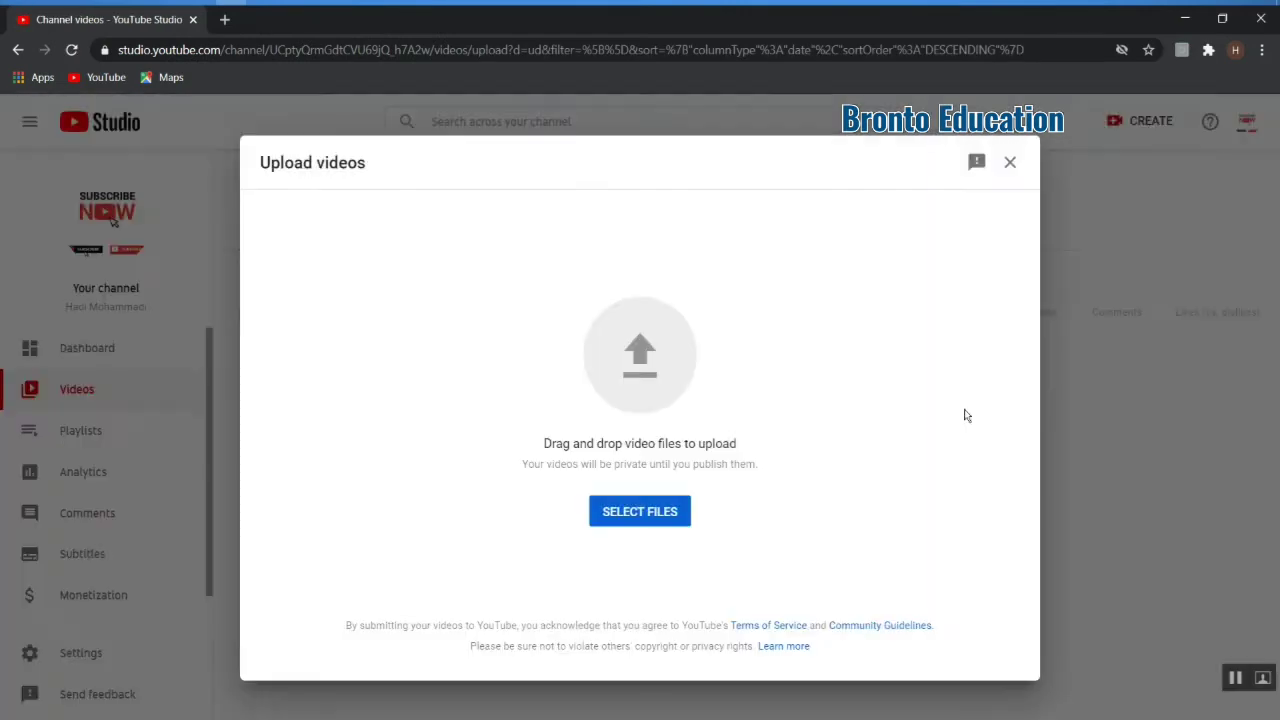
Step: Choose Learn_MATLAB_Episode_#1__Installation___Resources.mp4 from the desktop's C++ folder as the video to upload
click(645, 514)
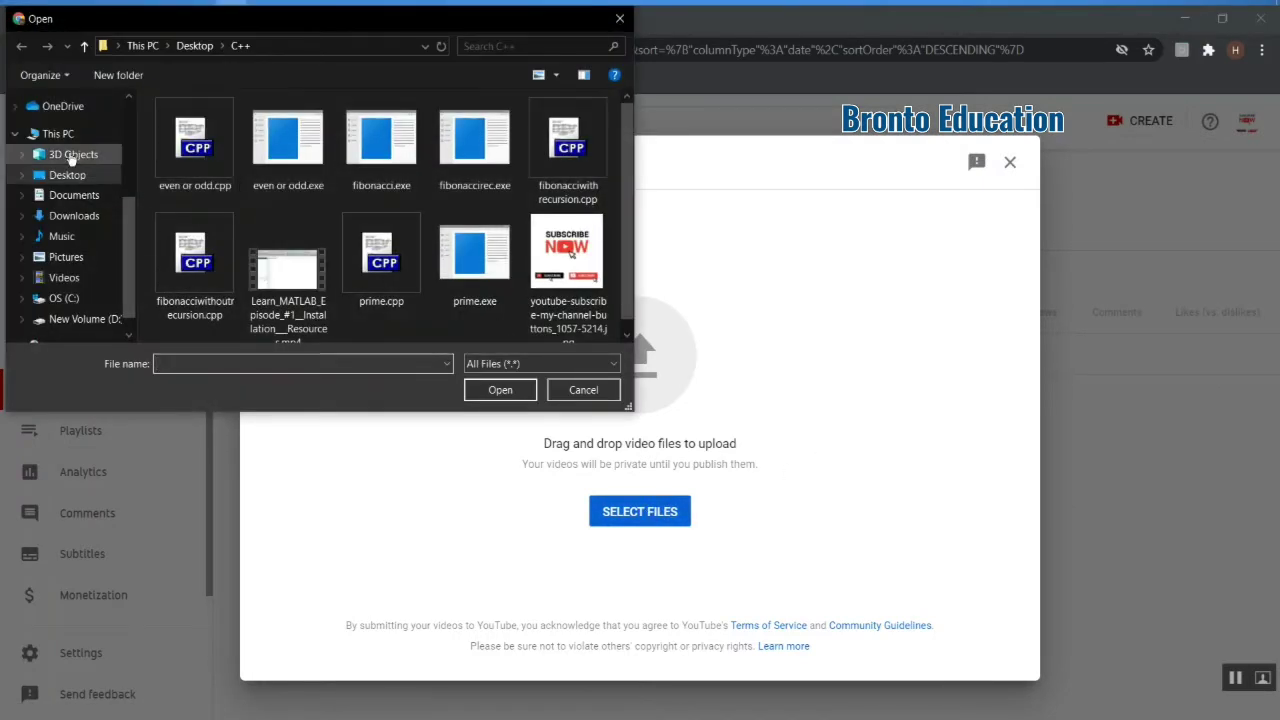
click(58, 133)
click(76, 182)
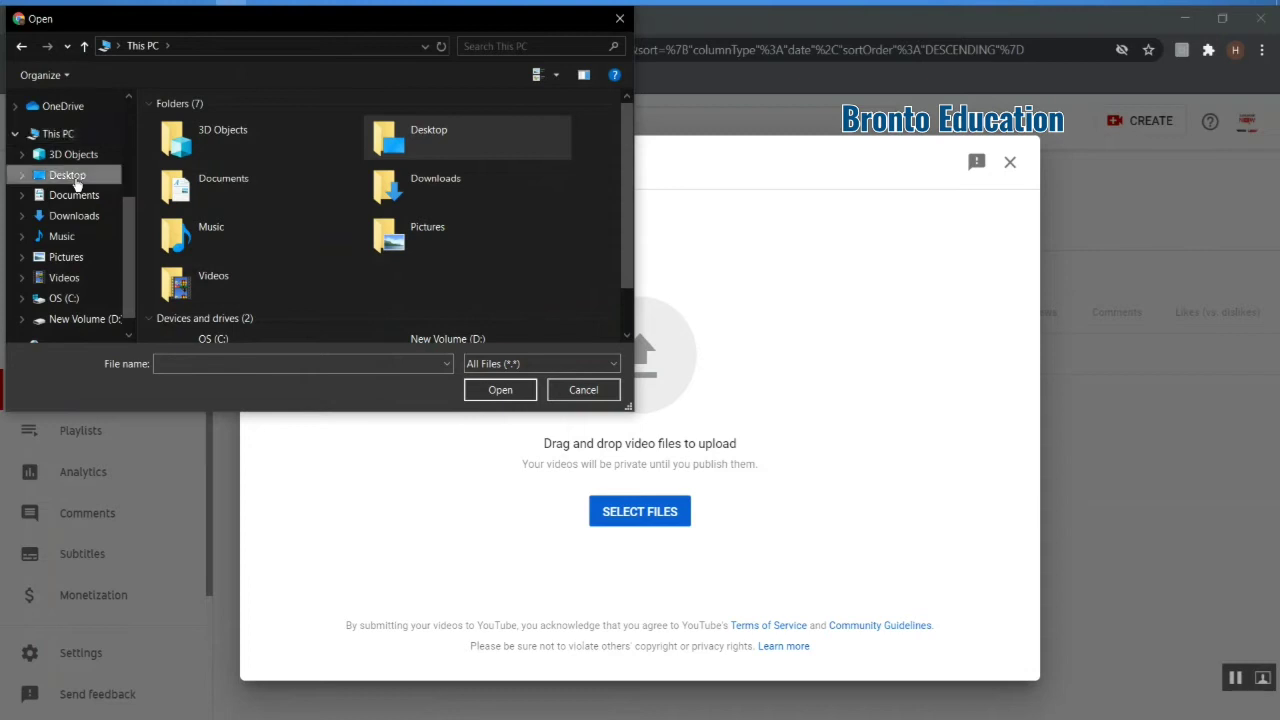
double_click(213, 162)
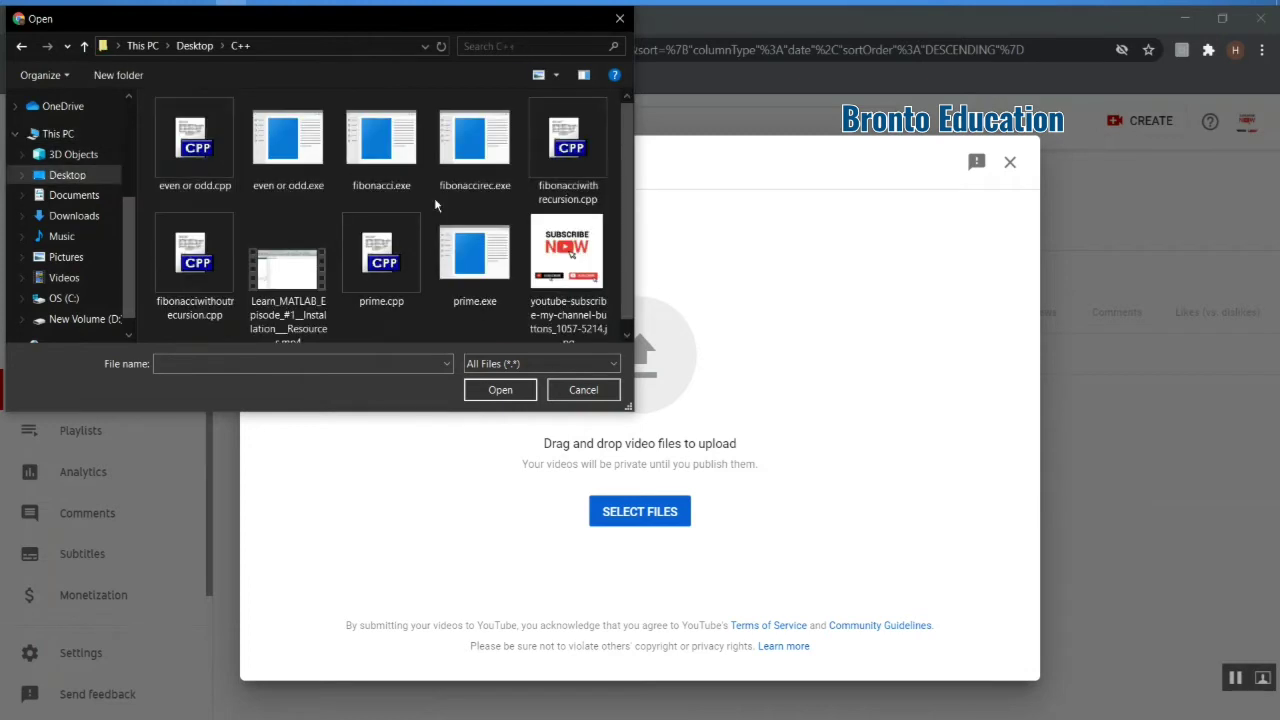
click(288, 268)
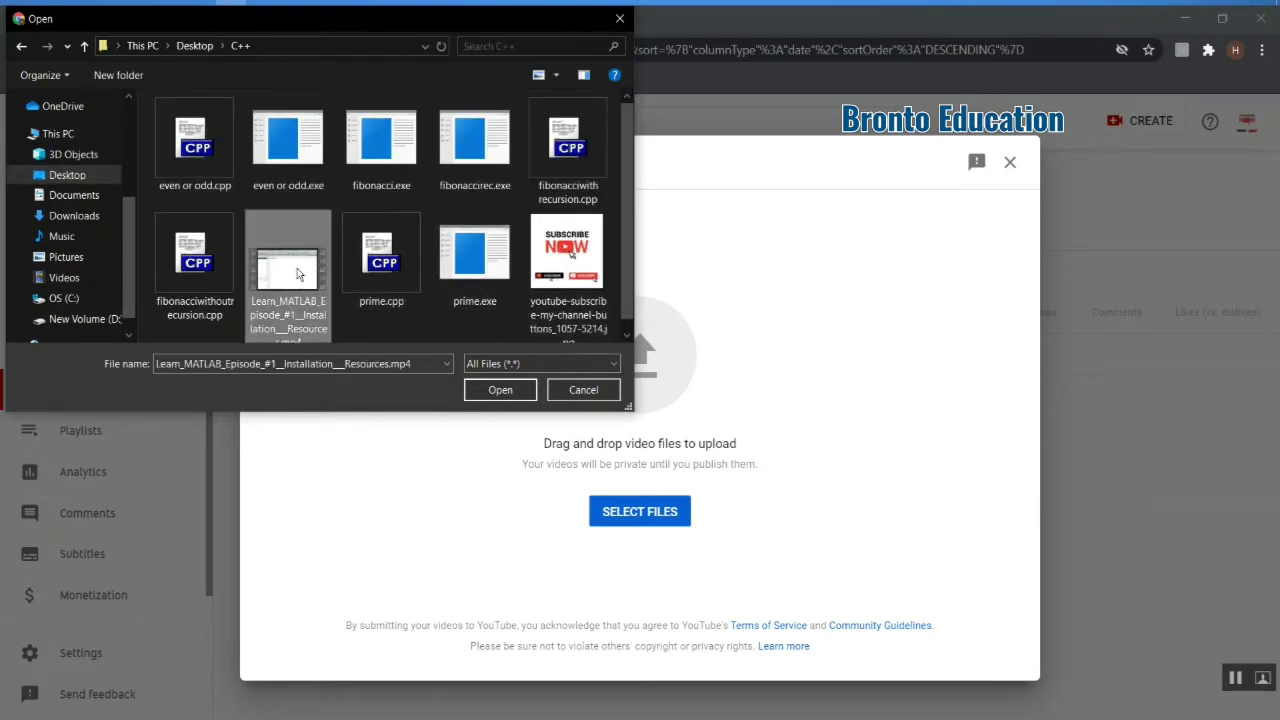
click(502, 392)
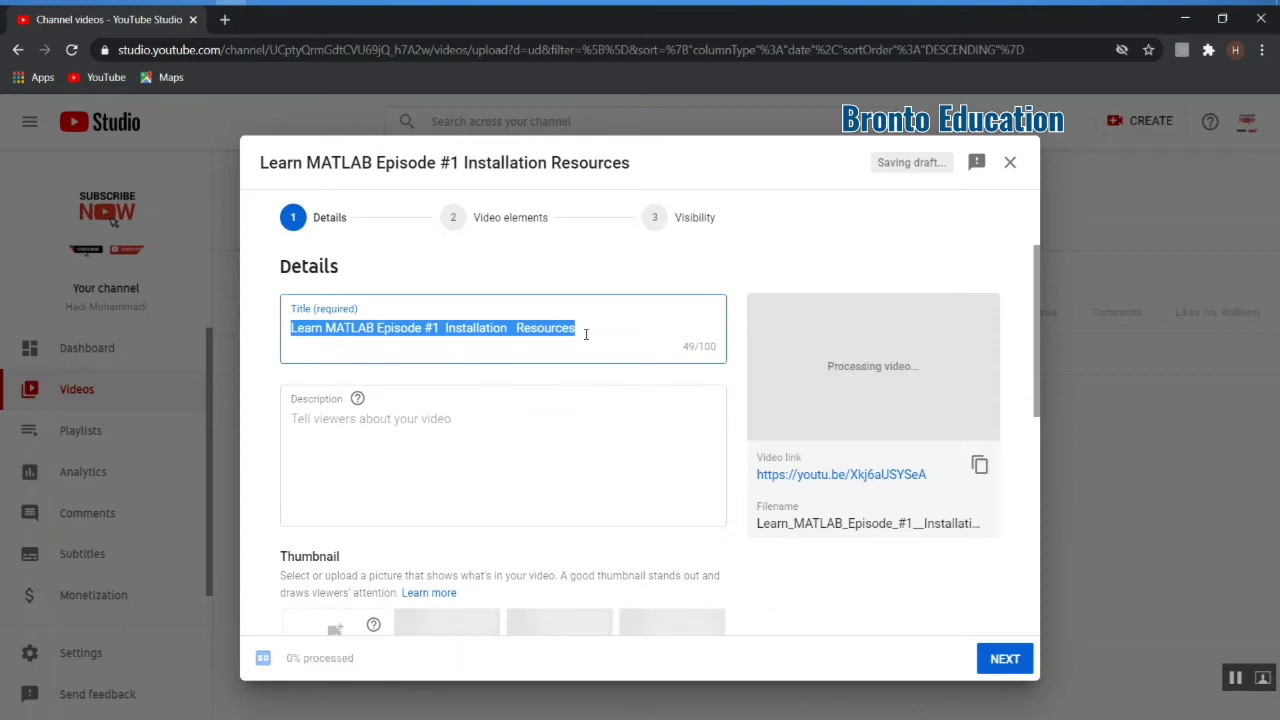
Step: Remove the # sign before the episode number in the video title
click(448, 330)
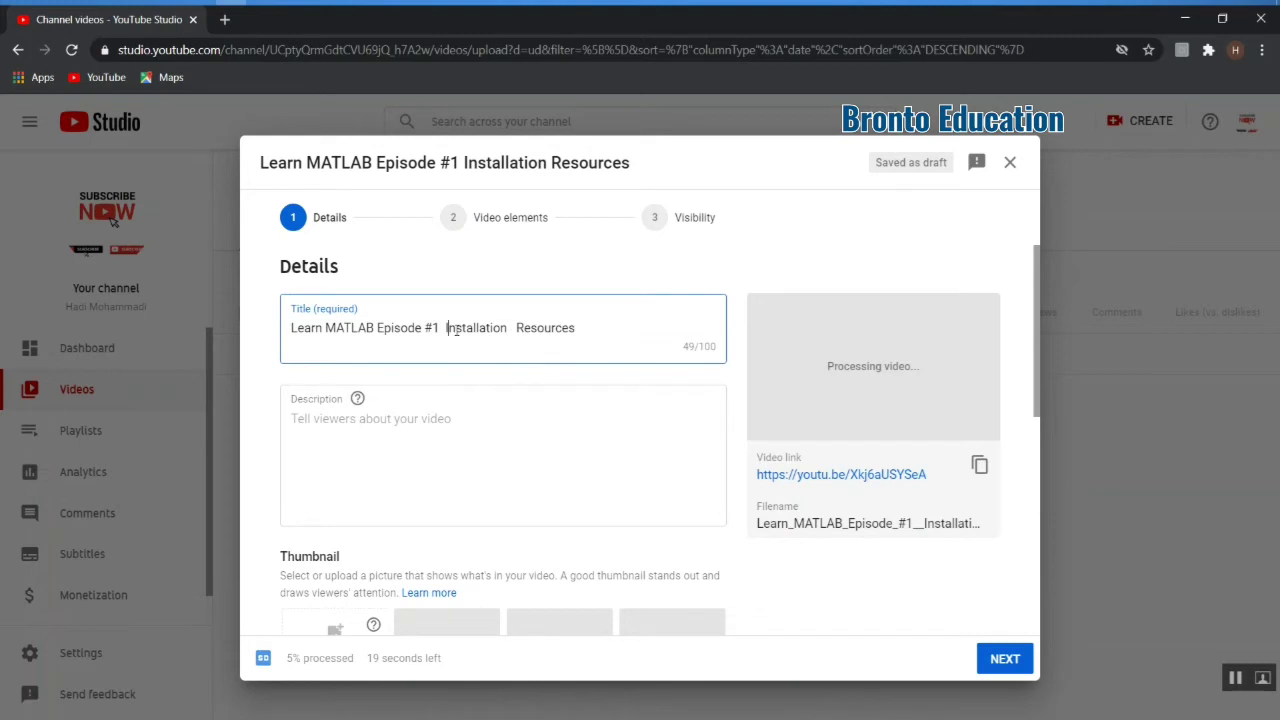
key(Left)
key(Left)
key(BackSpace)
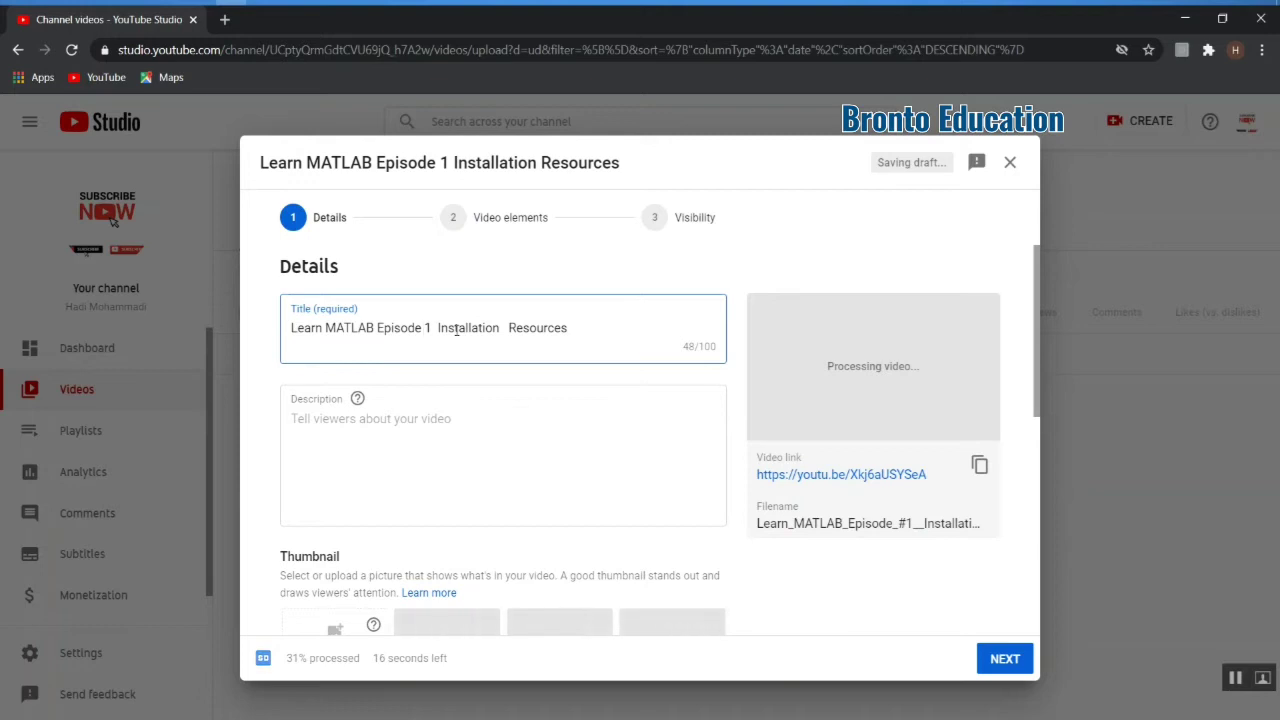
Step: Enter "Learn Matlab installation" as the video description, followed by three line breaks
click(452, 429)
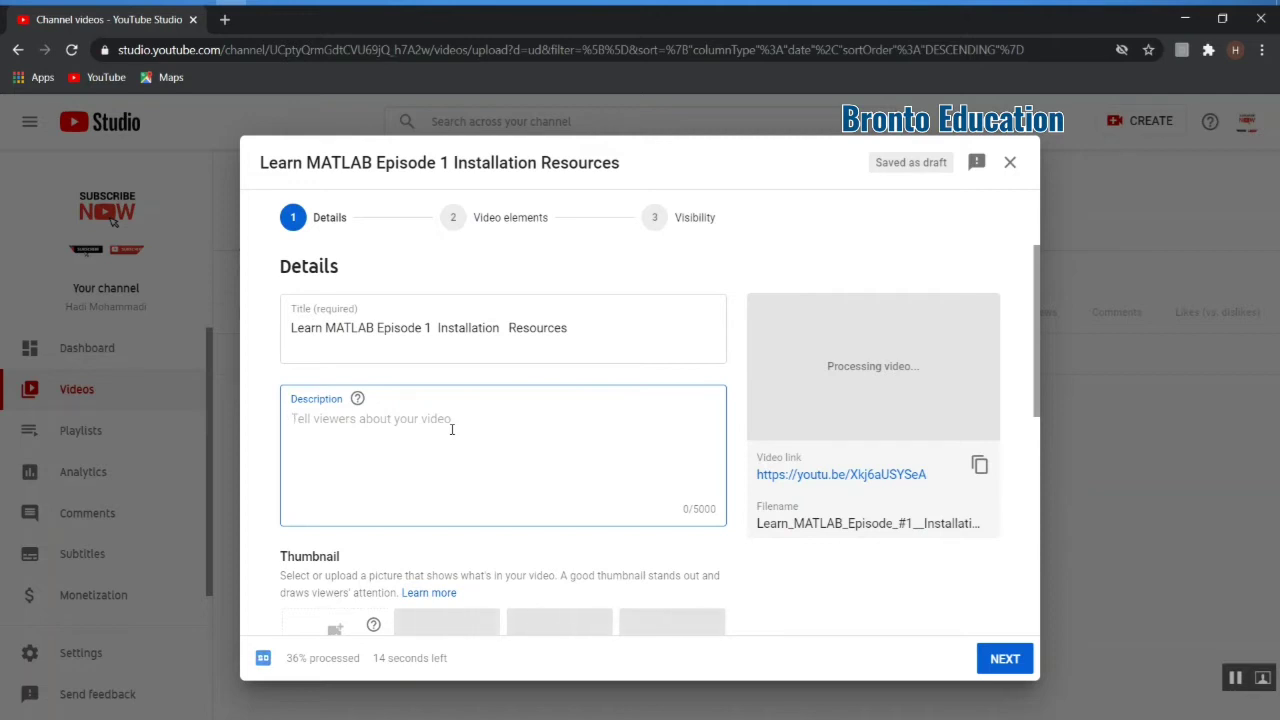
text(Learn Matlab)
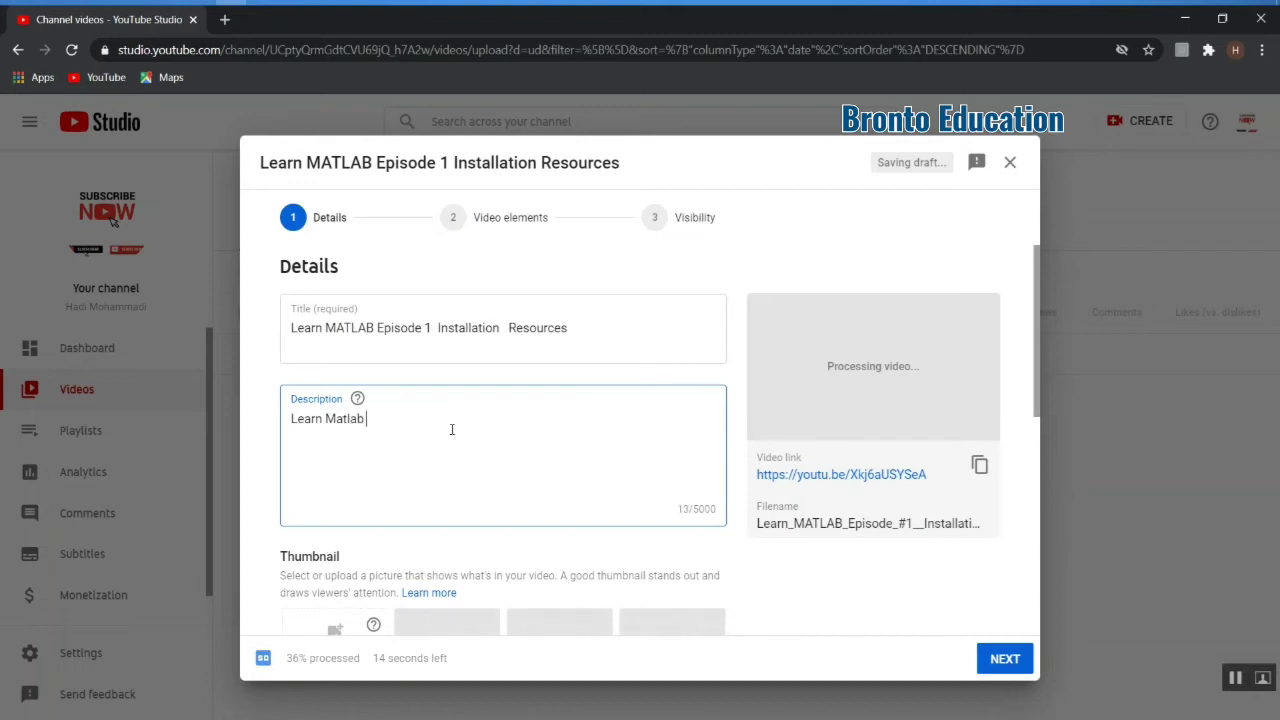
text( installation)
key(Return)
key(Return)
key(Return)
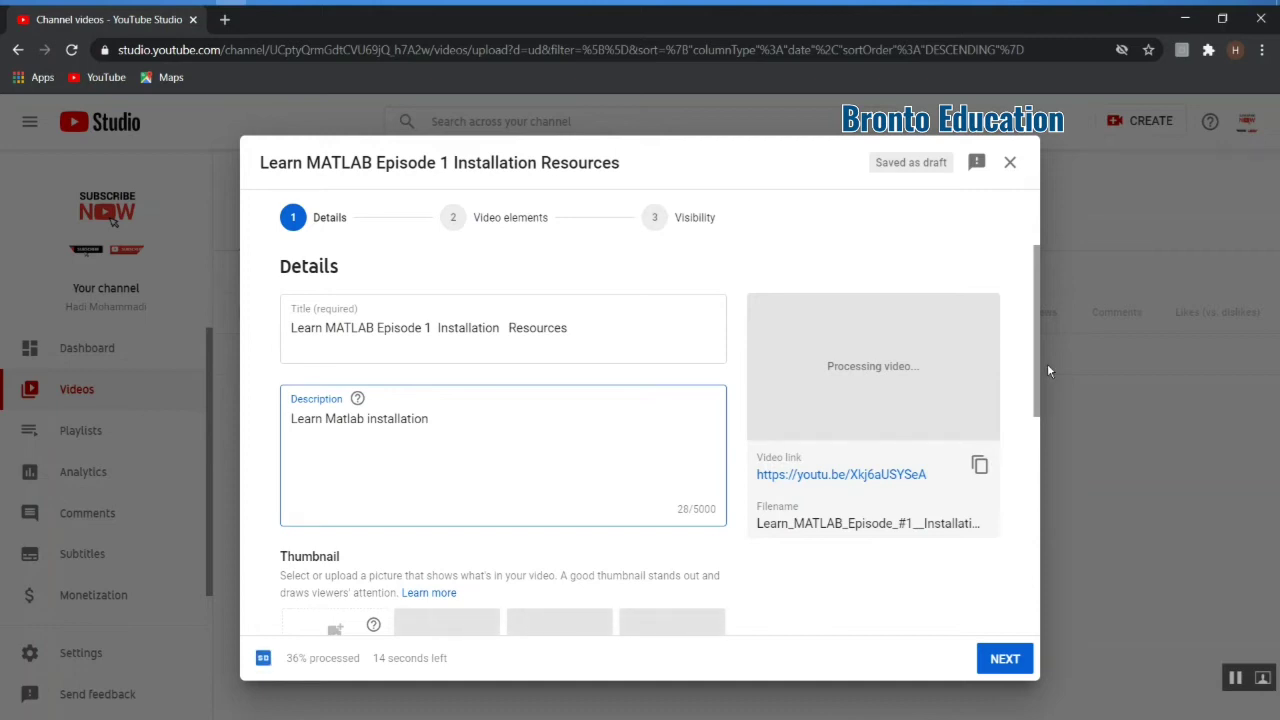
Step: Create a public playlist titled "Matlab tutorial" and add the video to it
drag(1040, 376, 1047, 463)
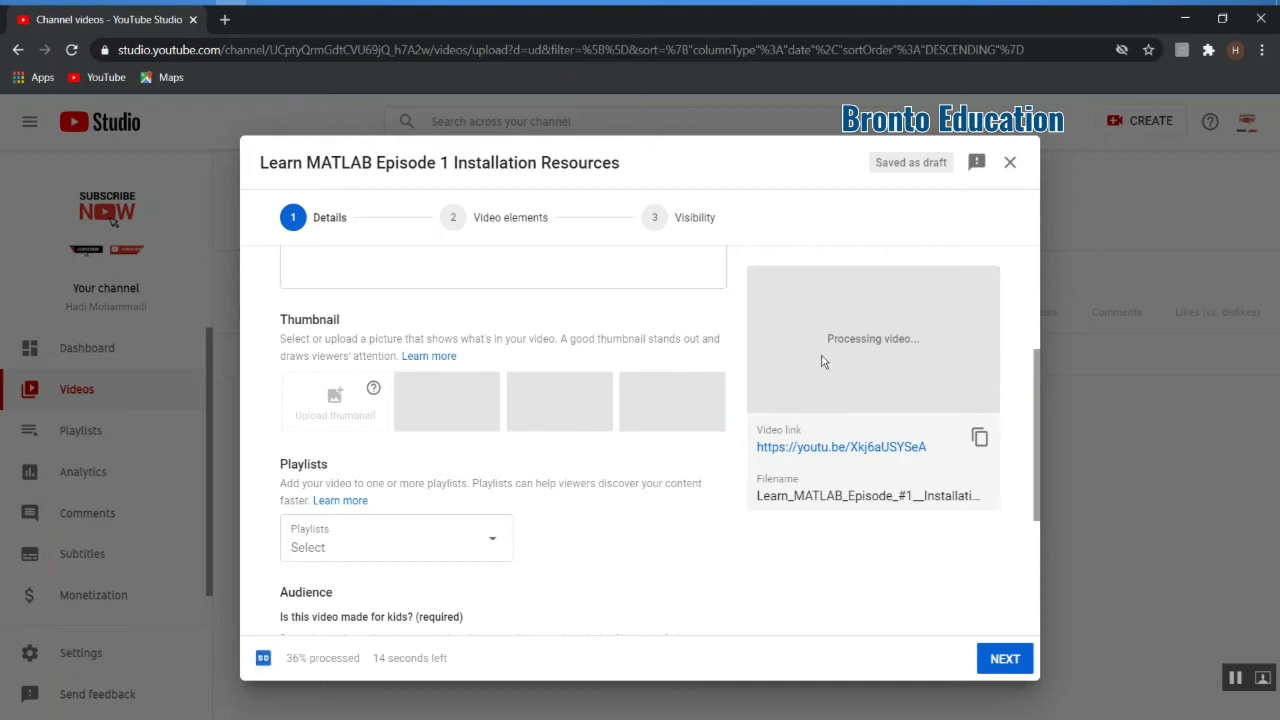
drag(1036, 395, 1037, 455)
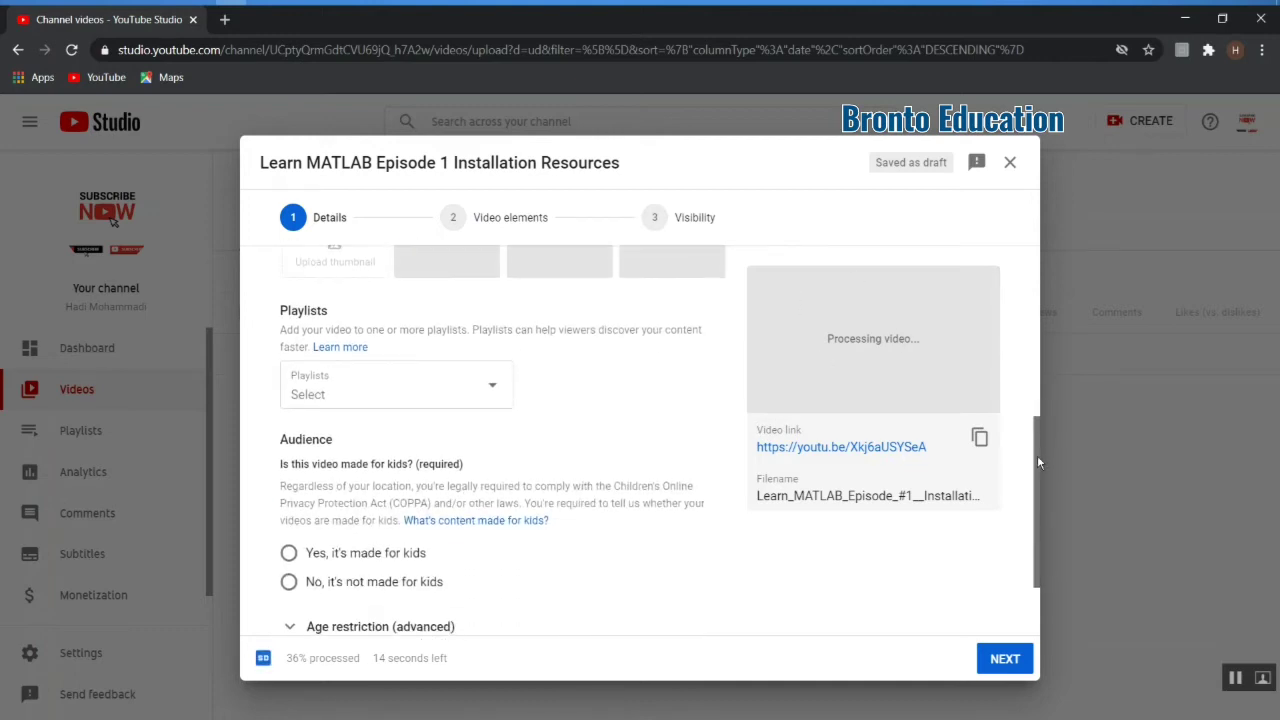
click(455, 386)
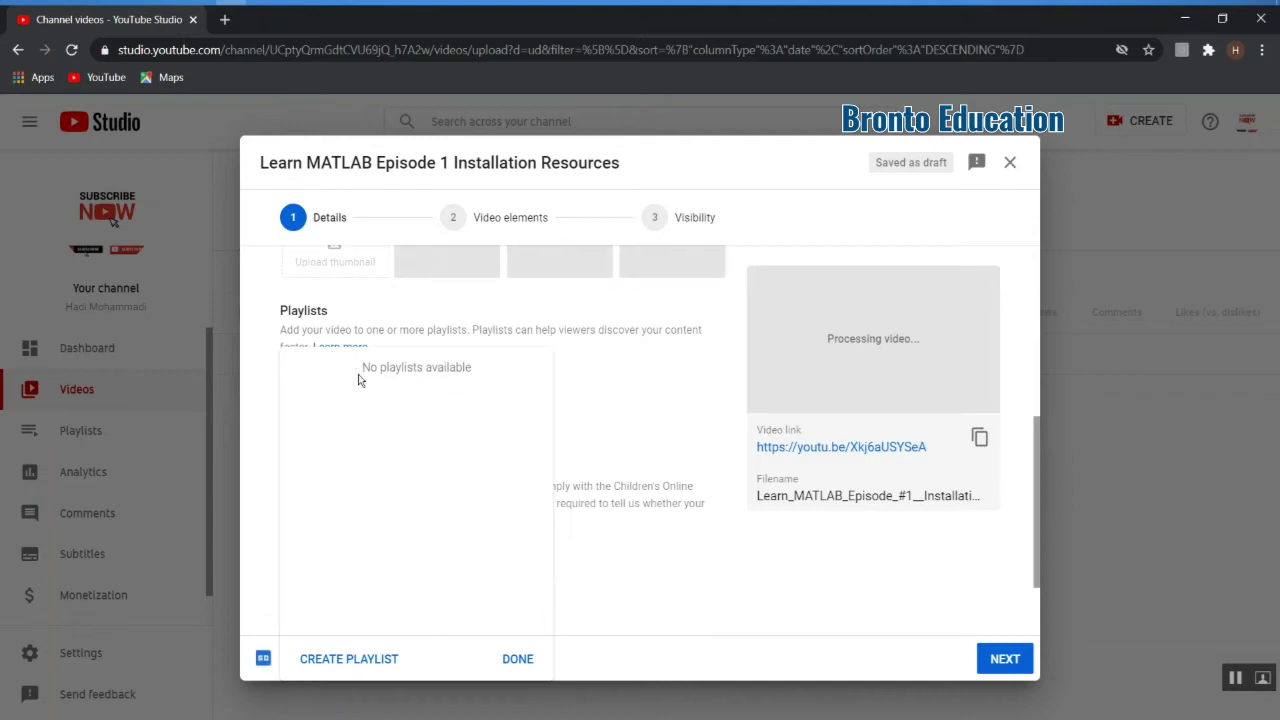
click(343, 660)
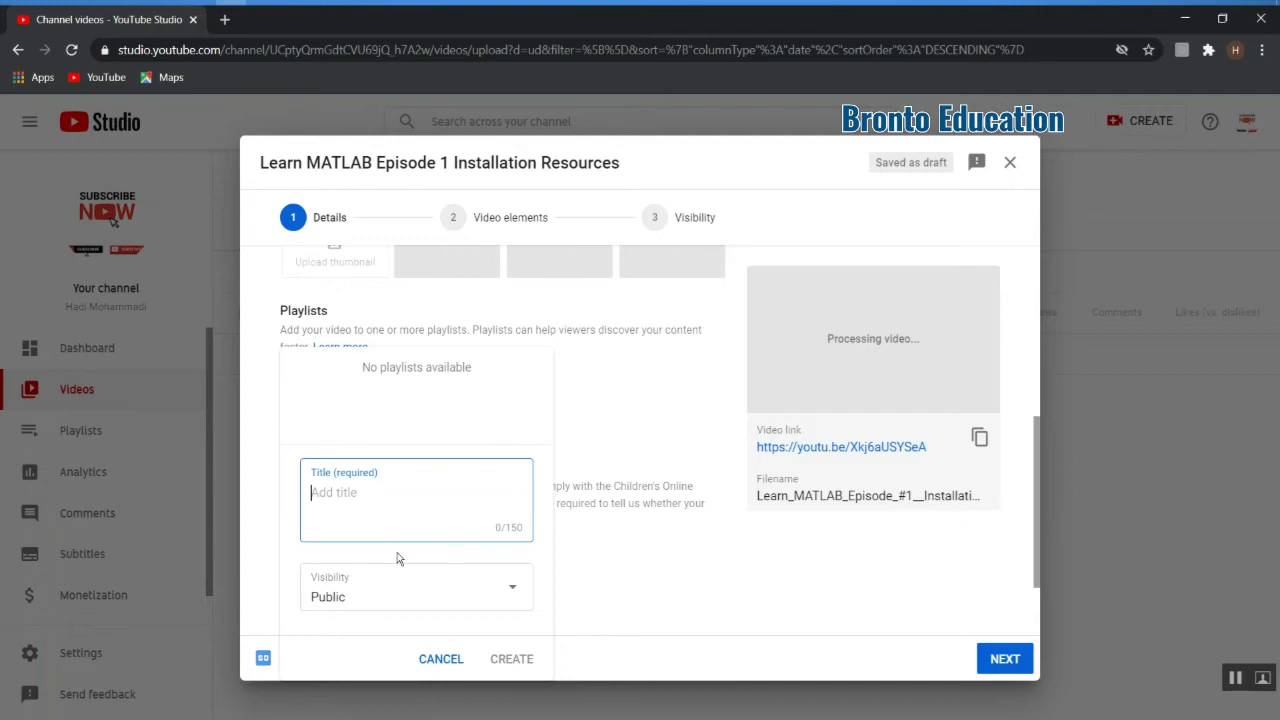
text(Matlab )
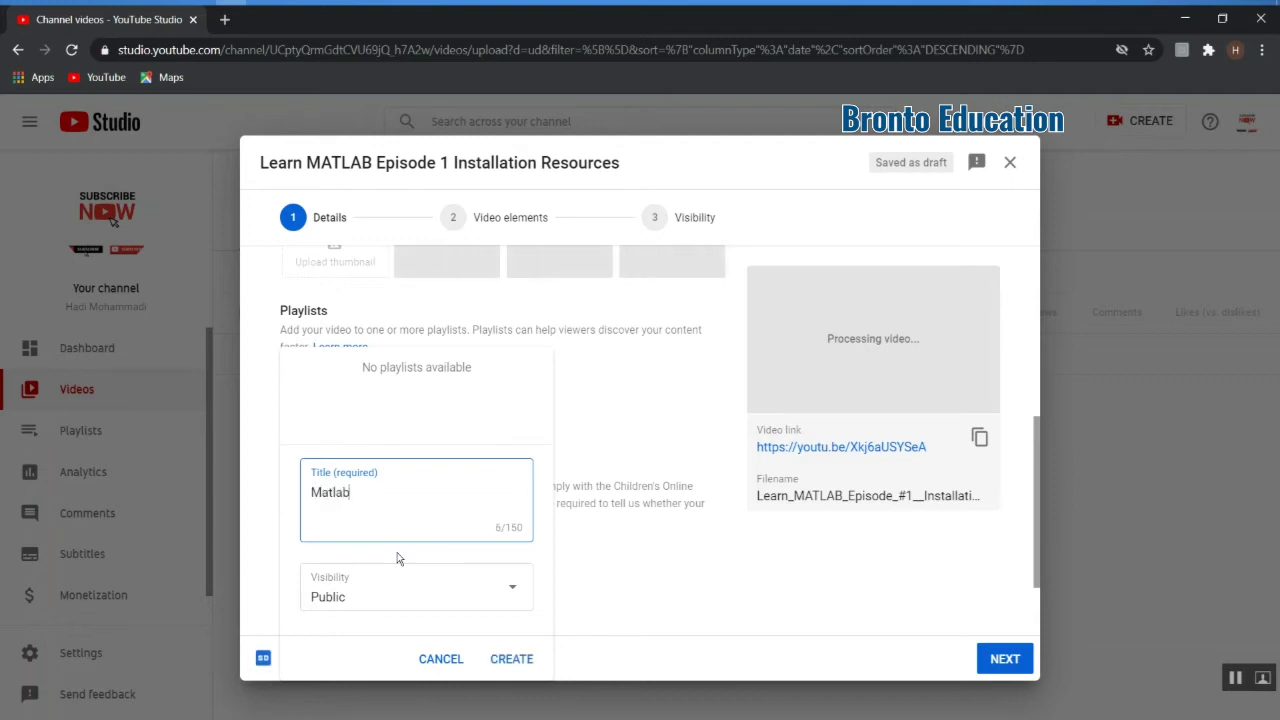
text(tutorial)
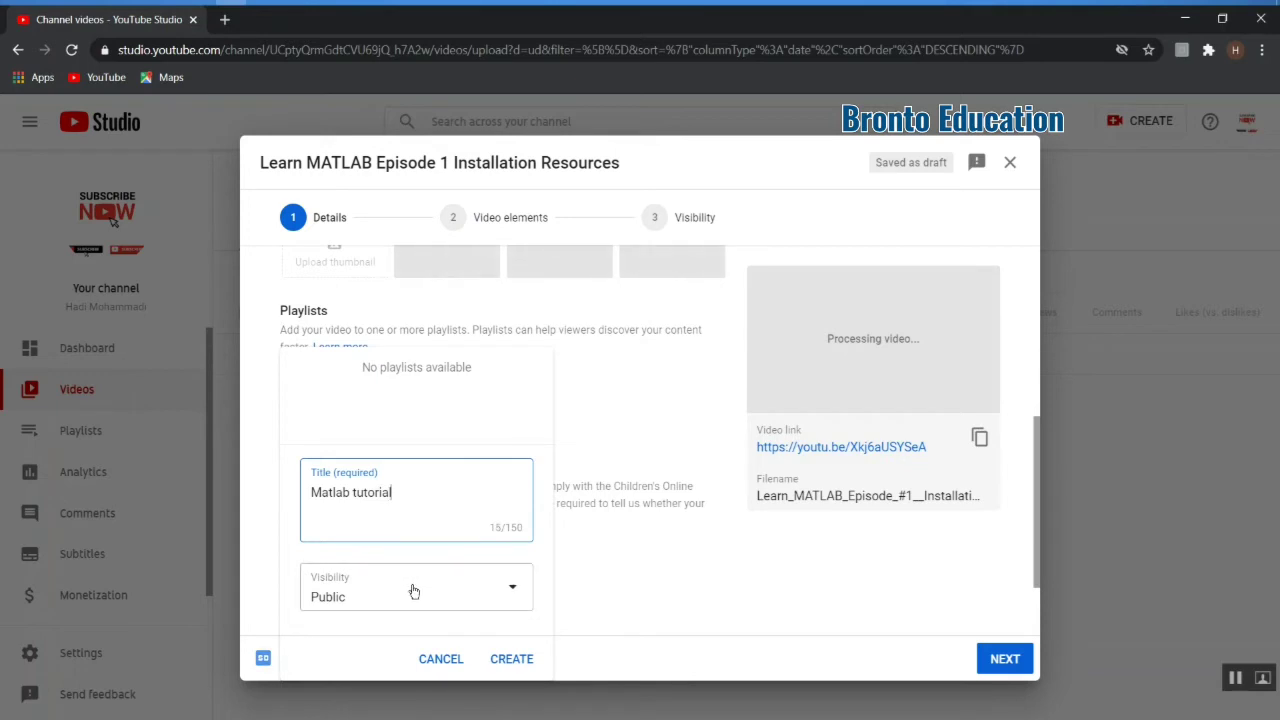
click(506, 664)
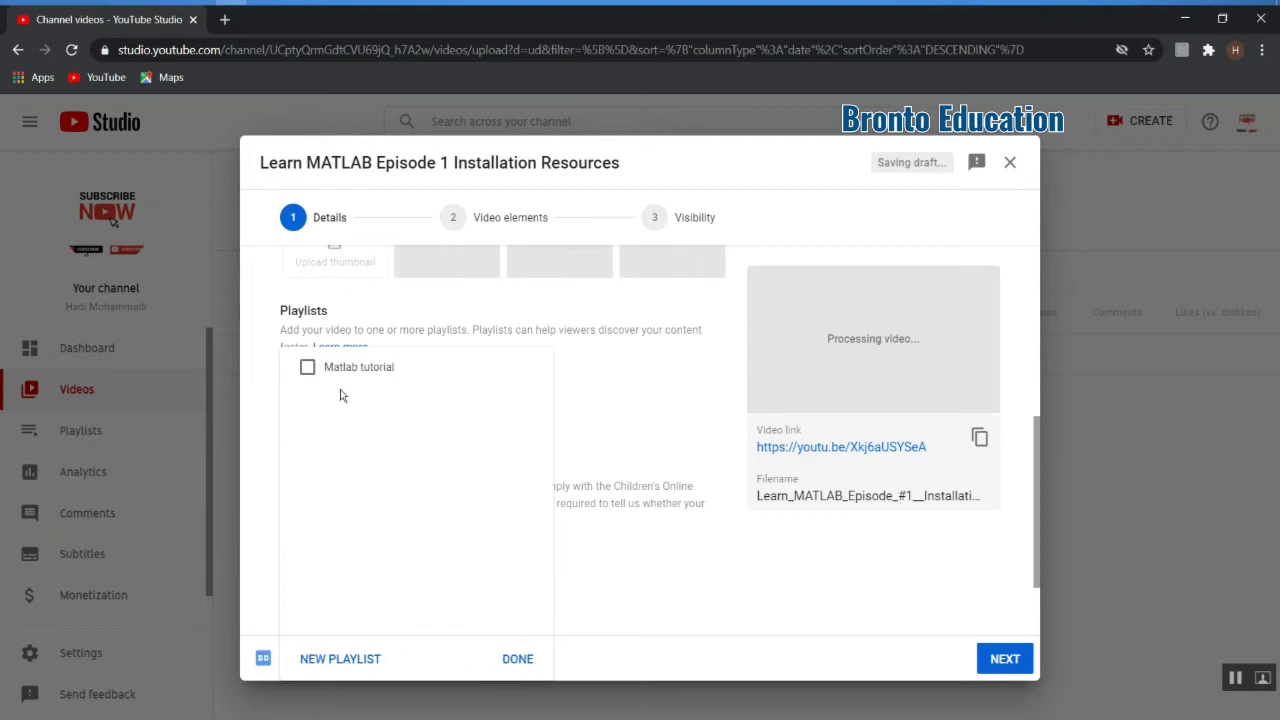
click(325, 369)
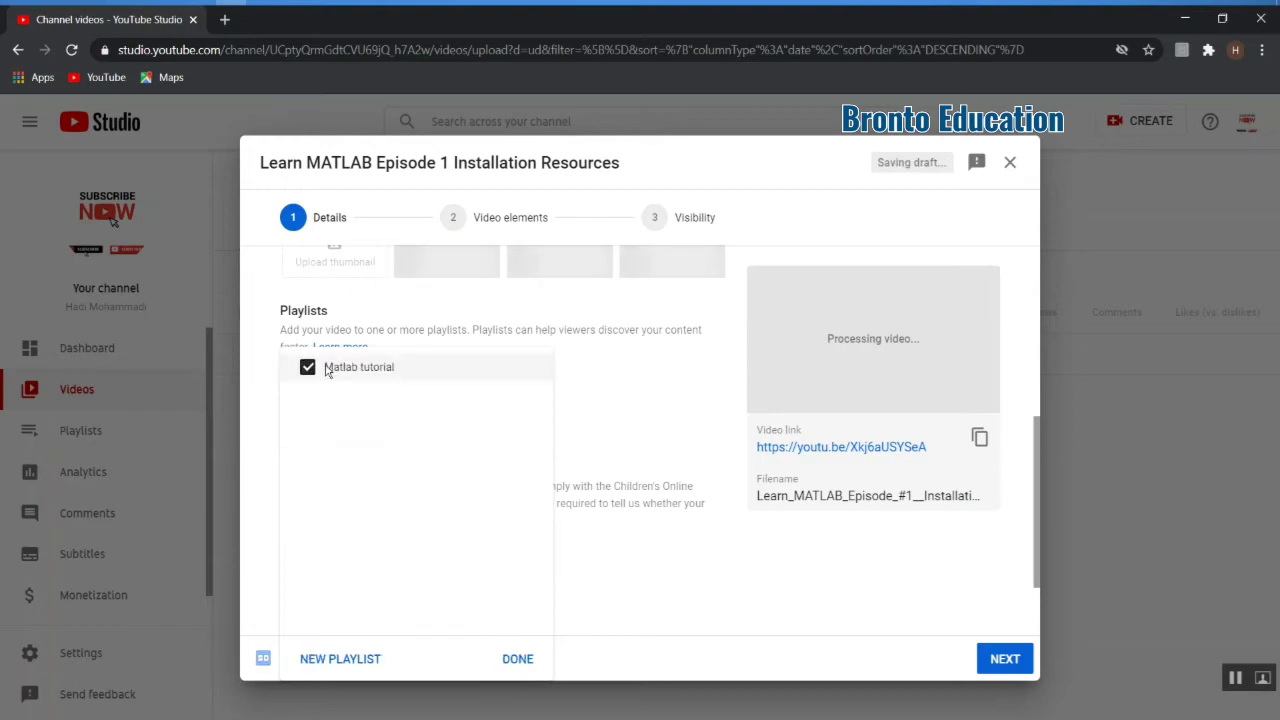
click(517, 660)
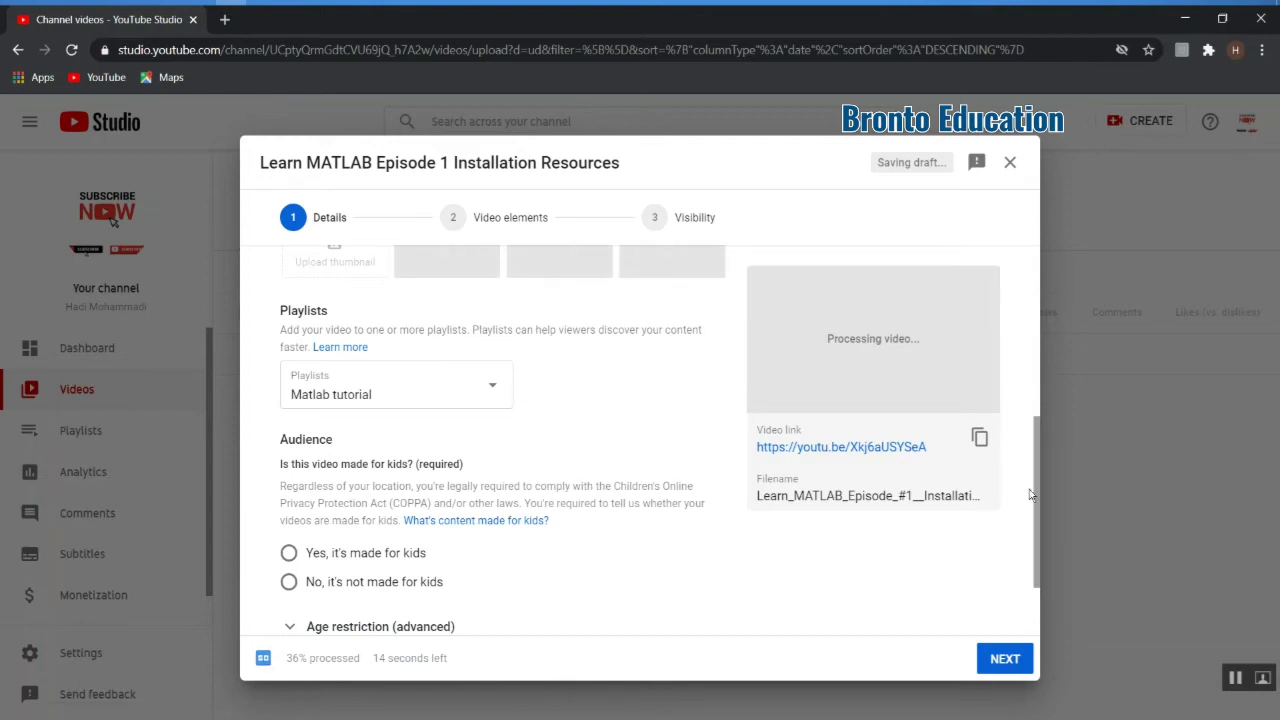
Step: Show the additional video options and add the tags MATLAB, Tutorial, MATLAB Tutorial and Introduction to MATLAB
scroll(1035, 497, down, 2)
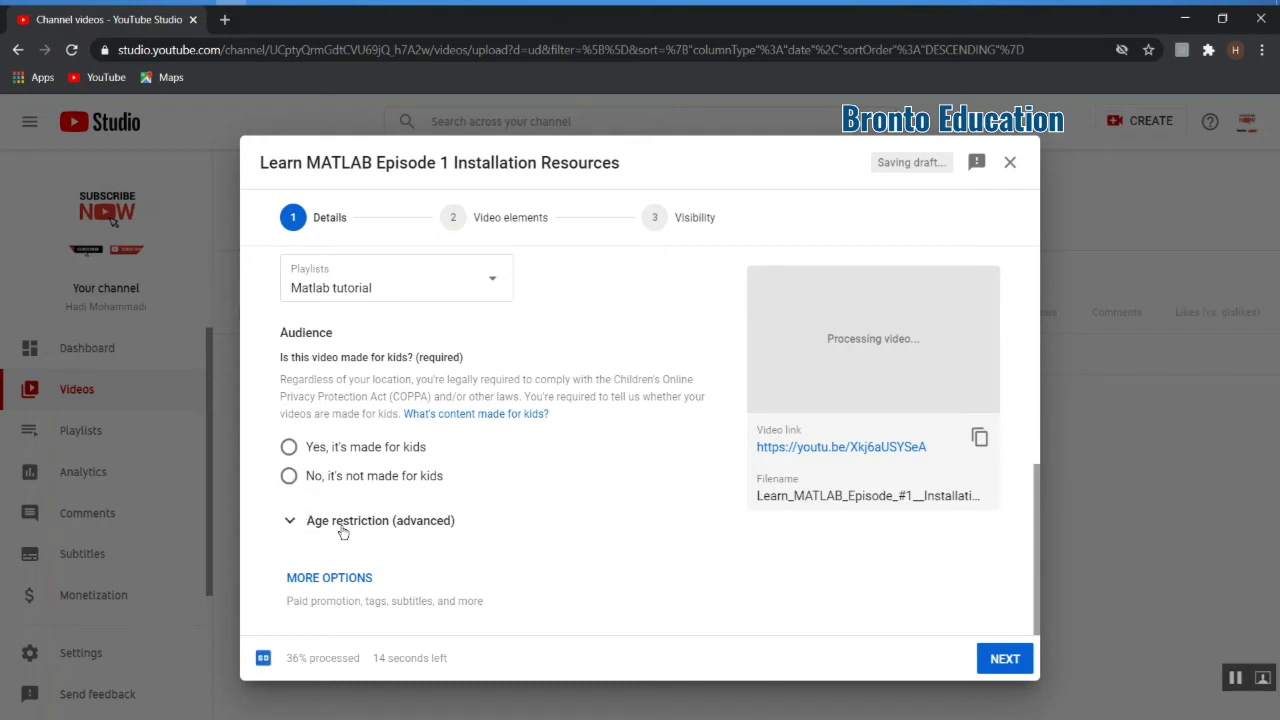
click(316, 579)
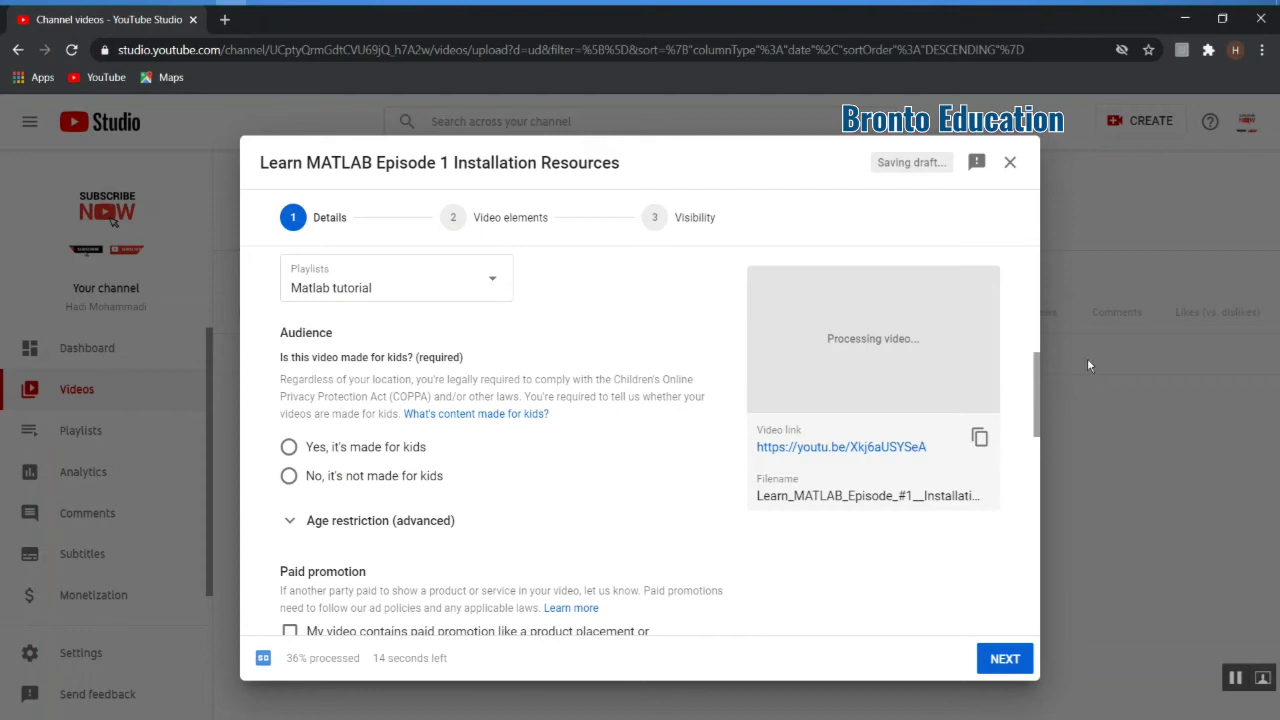
drag(1036, 359, 1046, 442)
click(408, 415)
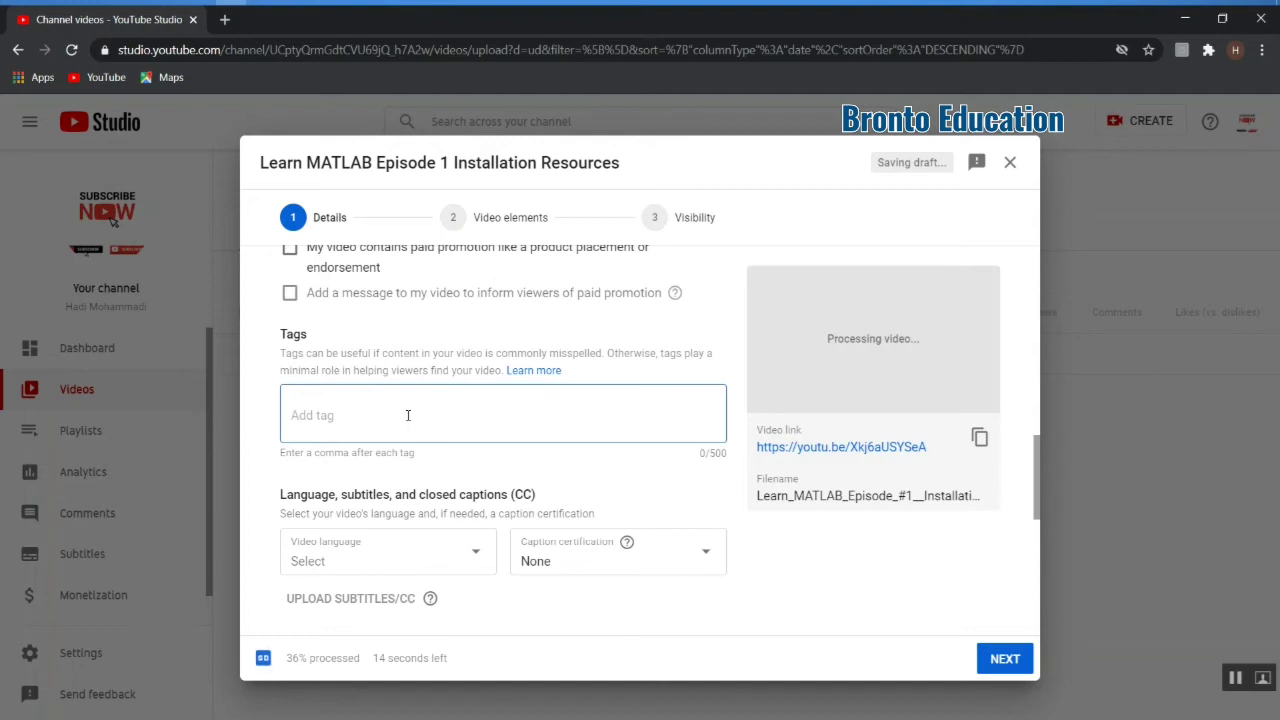
text(MATLAB)
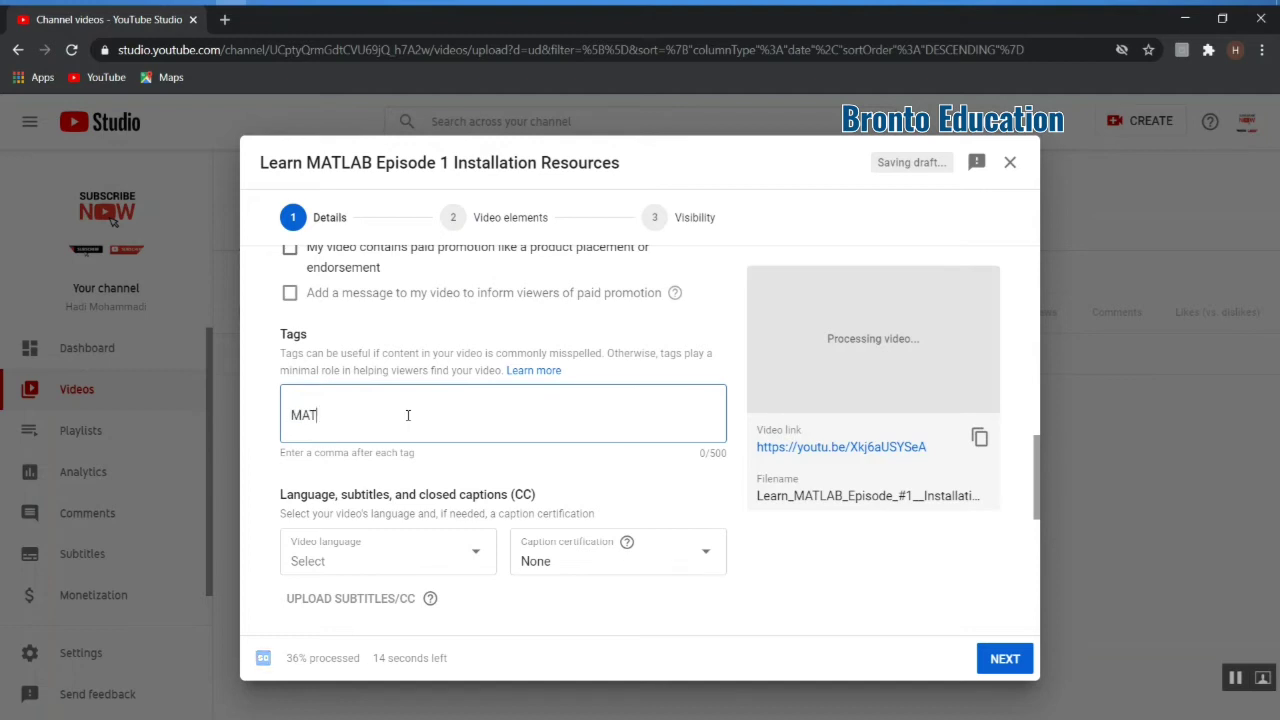
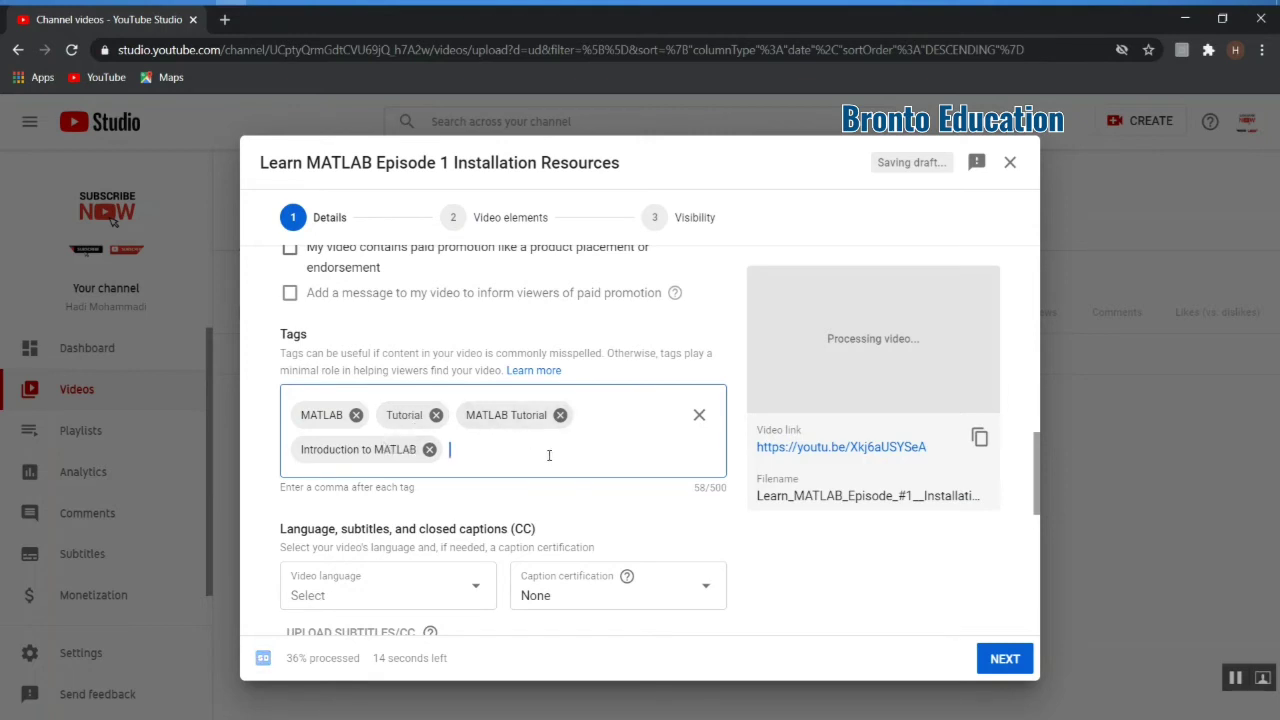
Step: Add the tags "MATLAB Introduction", "What a matlab is" and "matlab installation" to the video
text(MATLAB Introduction)
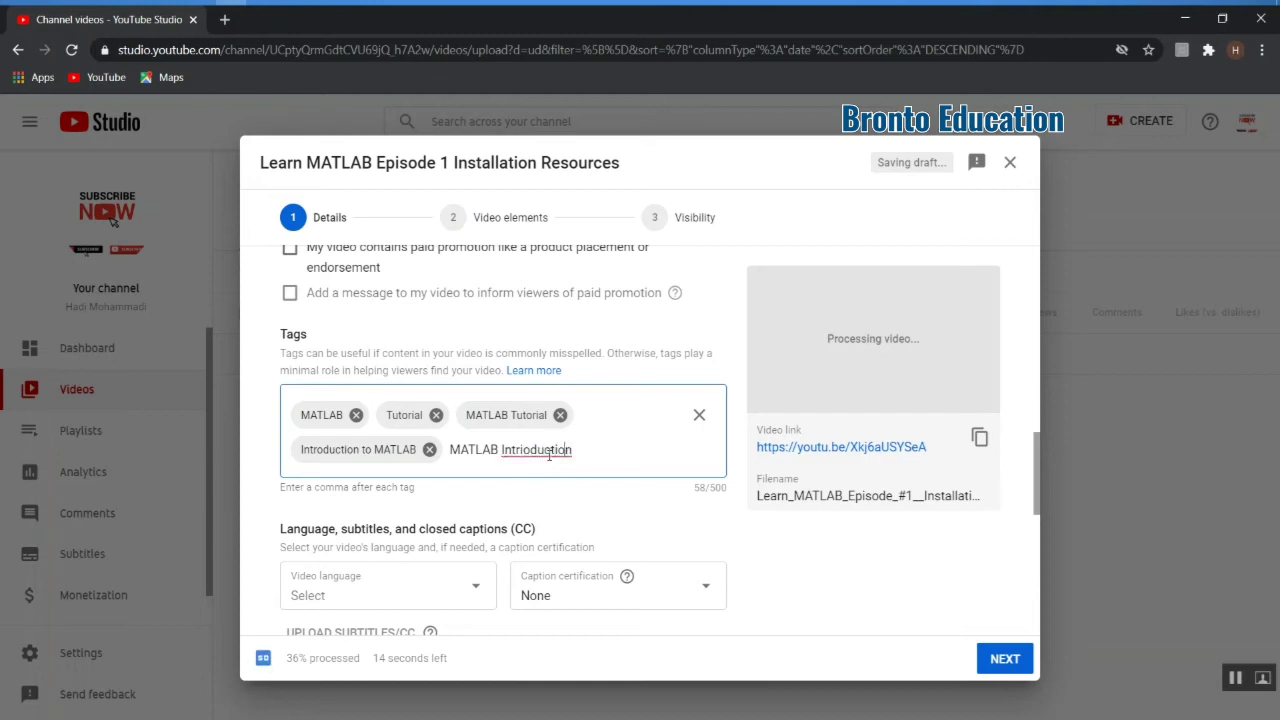
key(BackSpace)
key(Return)
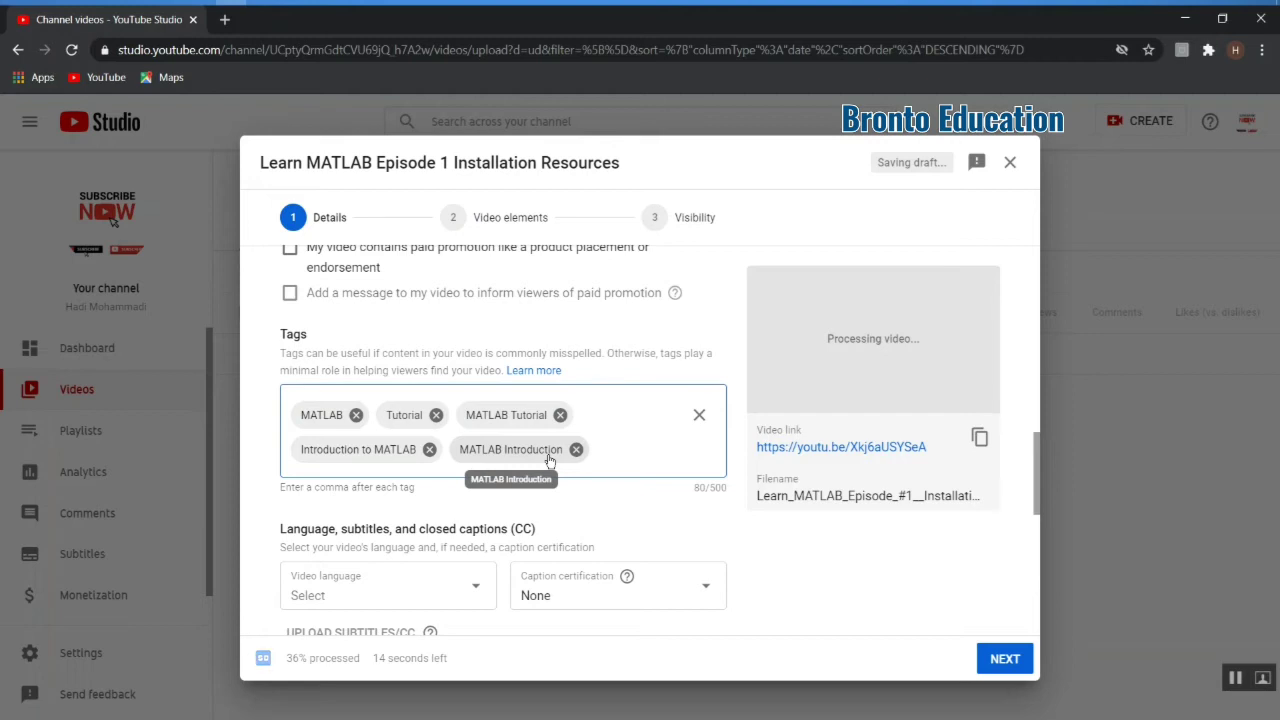
text(What a matlab is,)
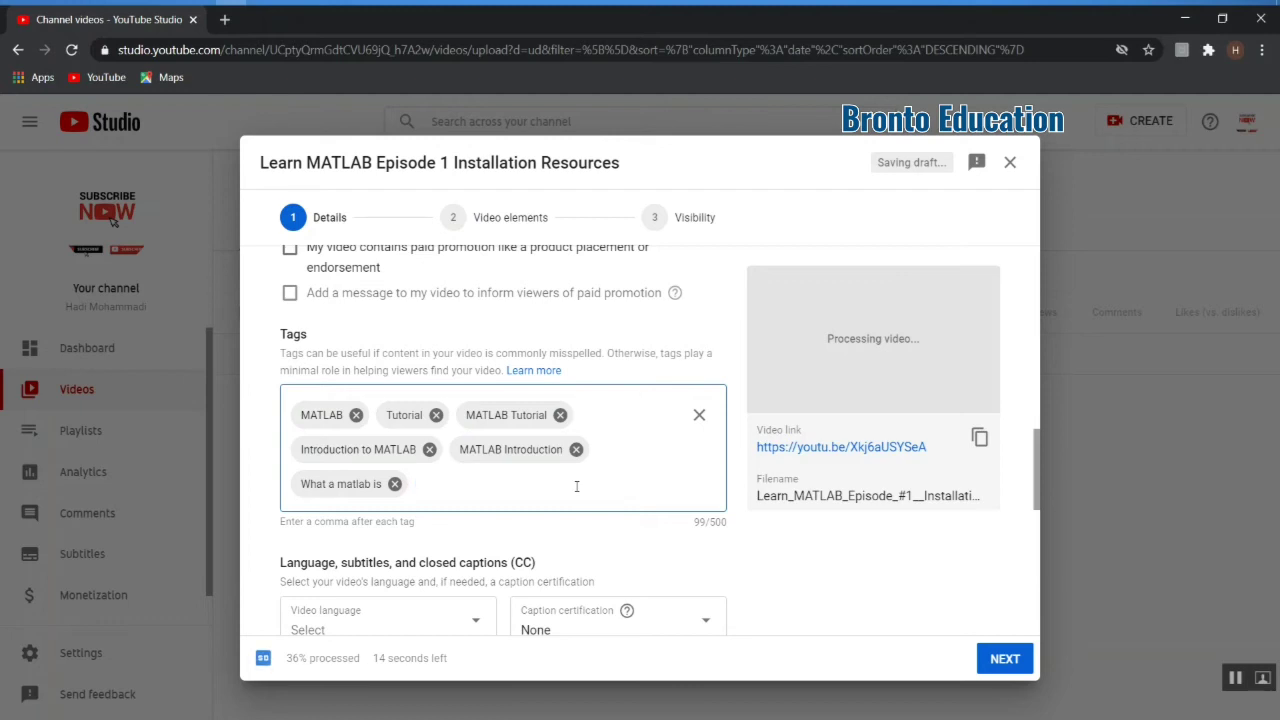
text(matlab installation,)
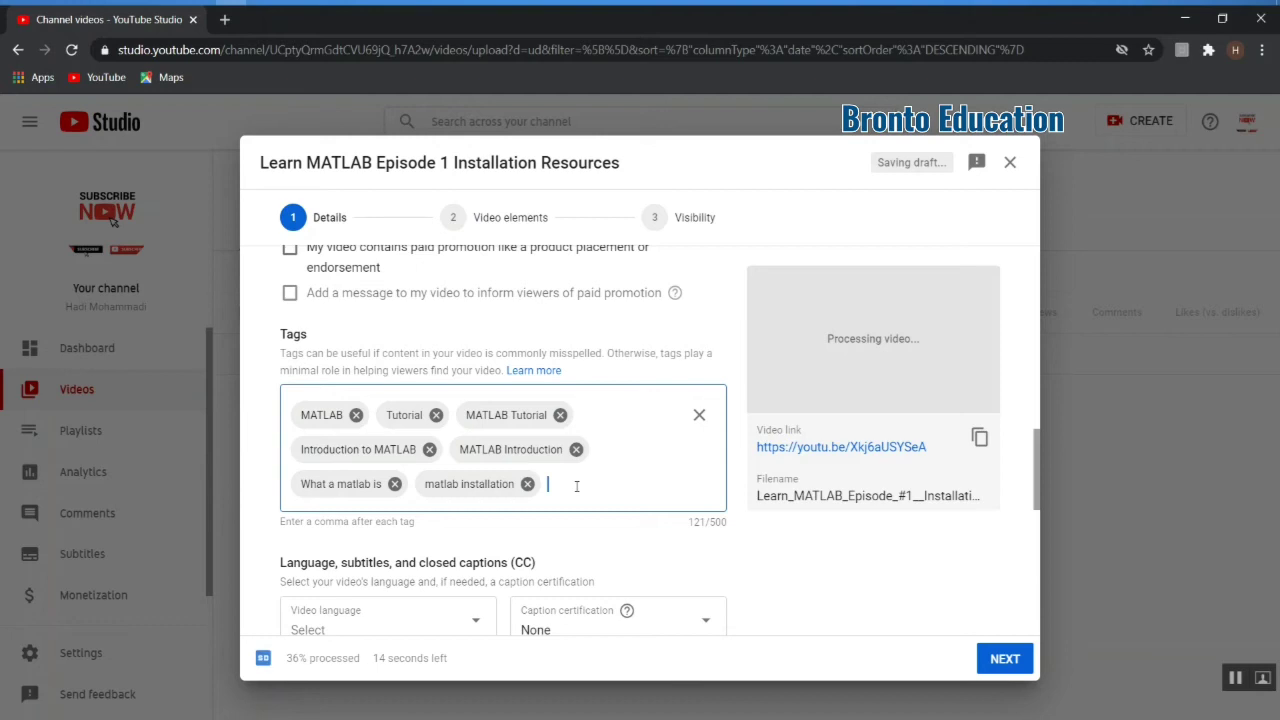
Step: Add the learning-platform tags "udemy" and "coursera" to the video
text(udemy,)
text(curse)
text(ra)
key(BackSpace)
key(BackSpace)
key(BackSpace)
key(BackSpace)
key(BackSpace)
key(BackSpace)
text(oursera)
key(comma)
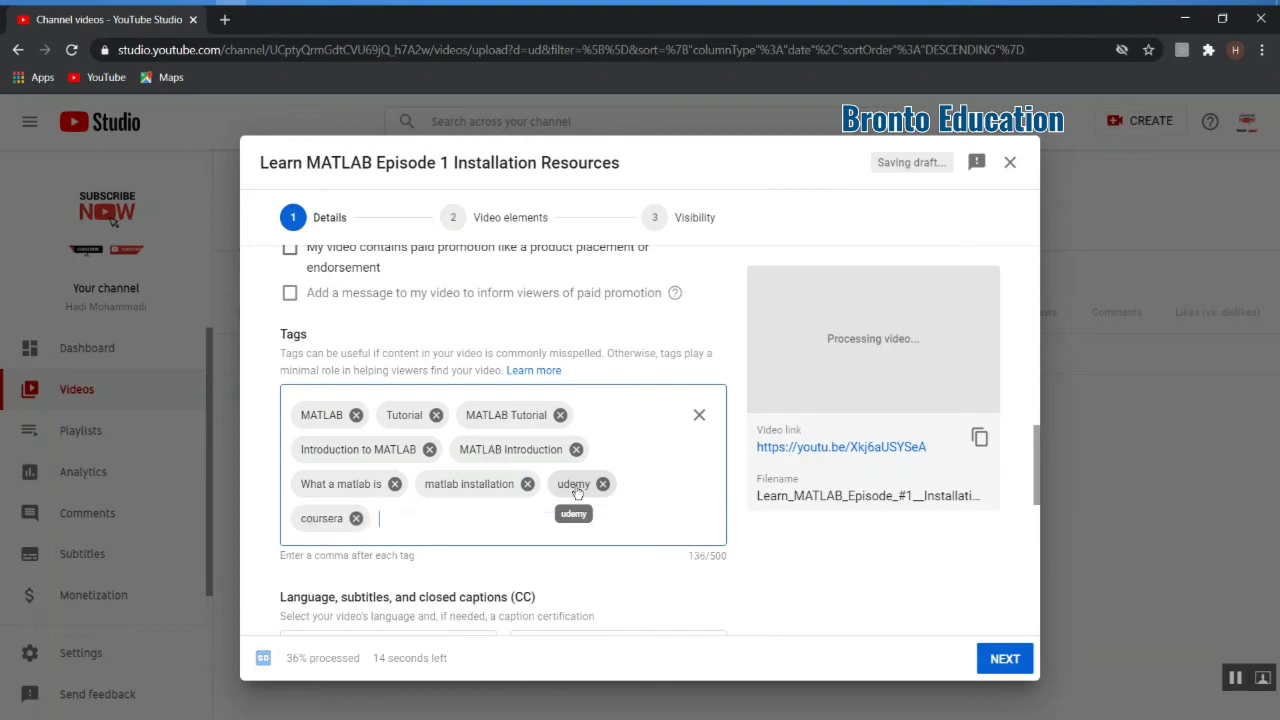
Step: Add the learning-site tags "tutorialspoint" and "geeksforgeeks" to the video
text(tutorialspoint)
key(comma)
text(gee)
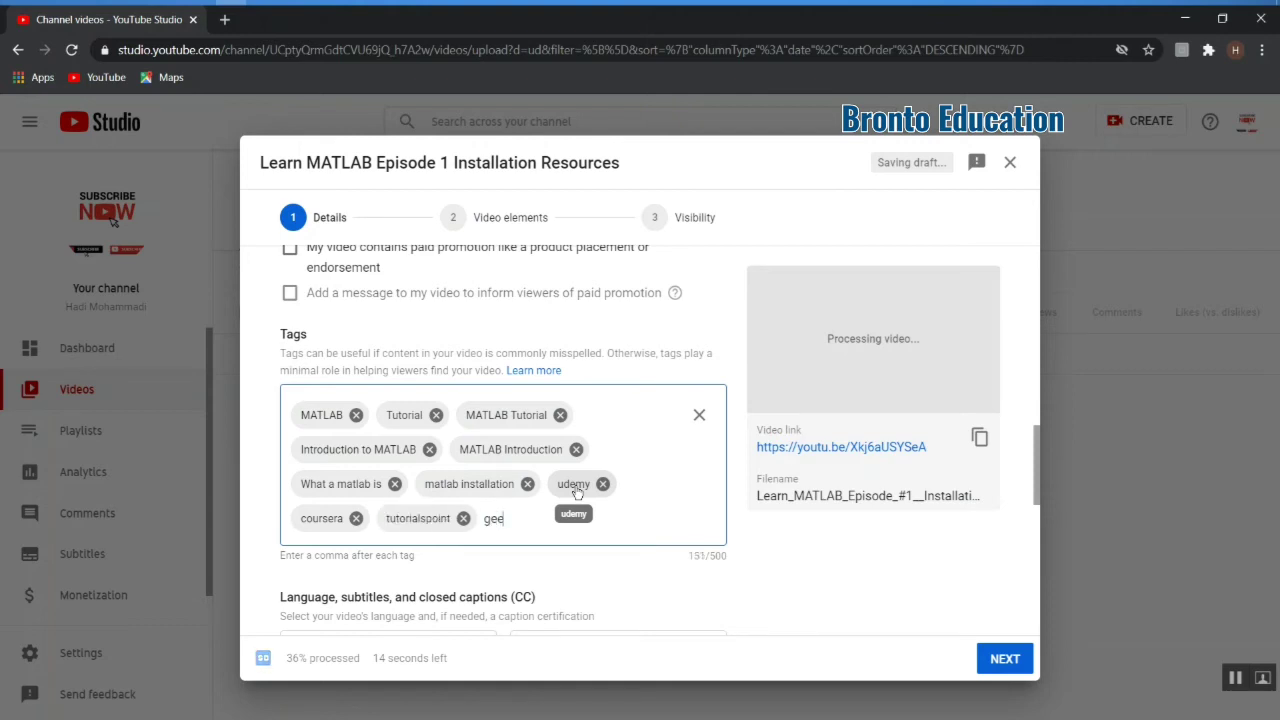
text(ksforgeeks)
key(comma)
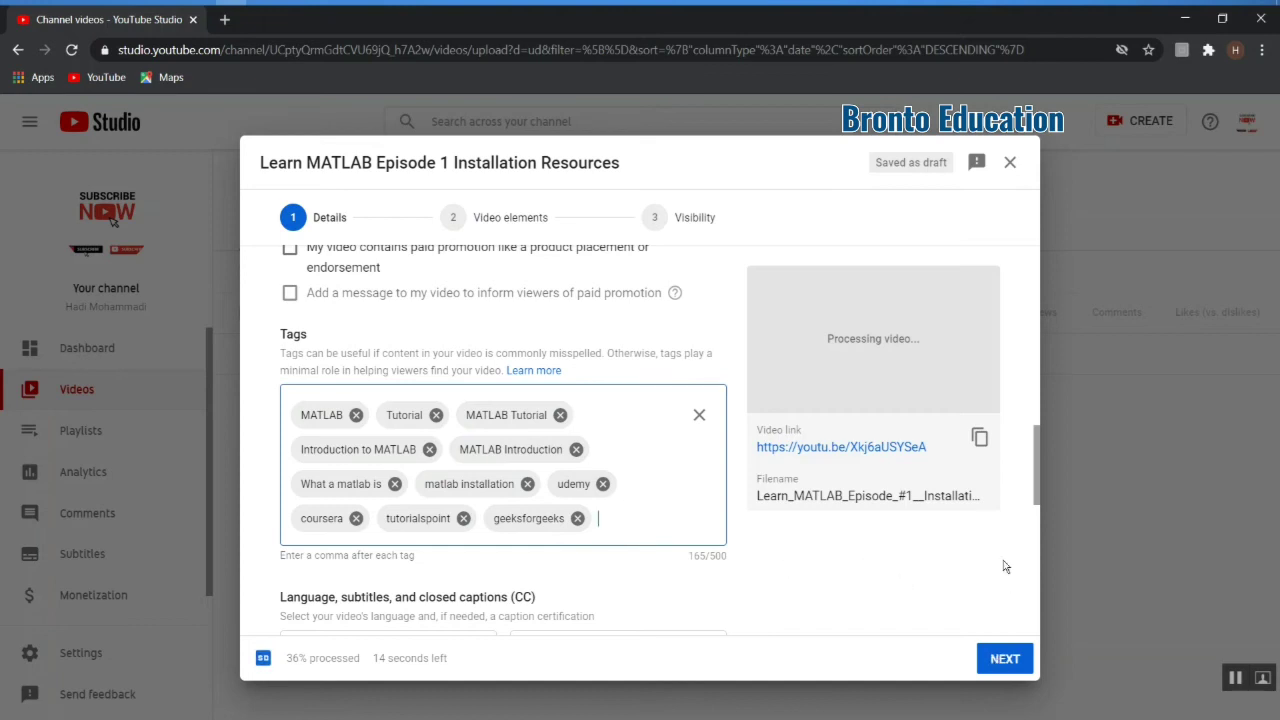
Step: Mark the video as made for kids and proceed through the video elements stage to the visibility settings without adding any elements
drag(1036, 491, 1020, 352)
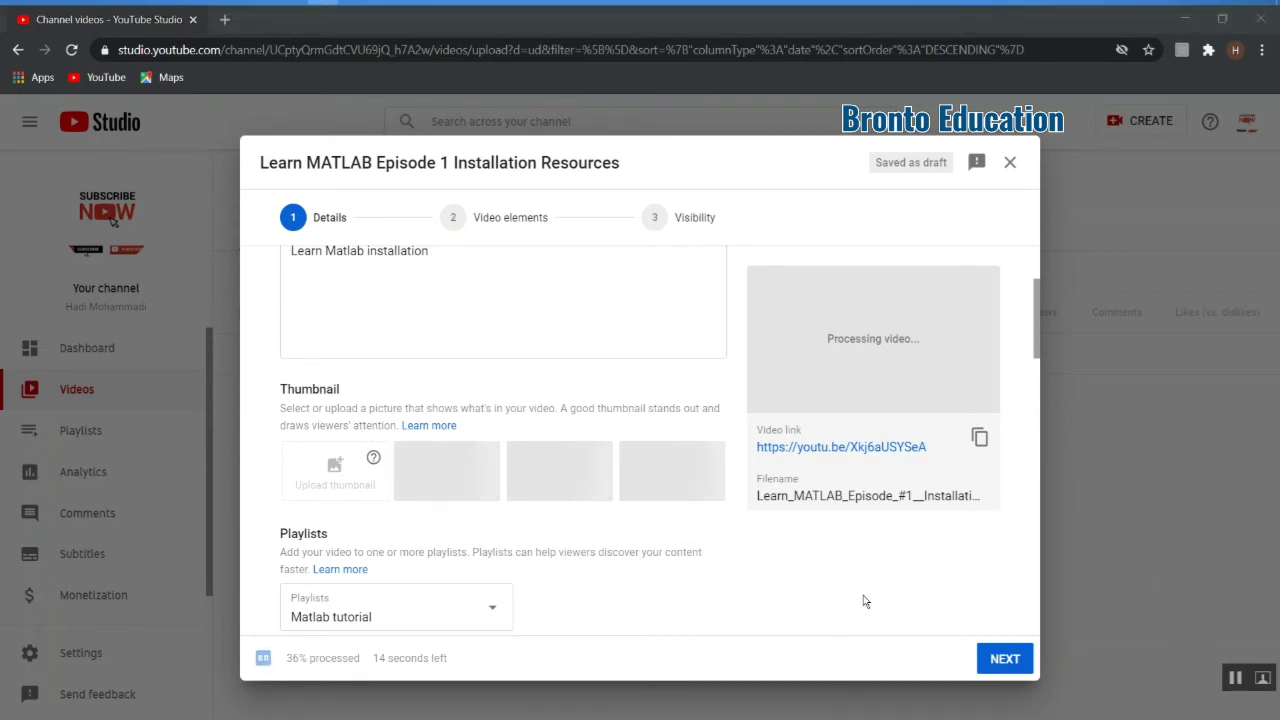
click(1008, 659)
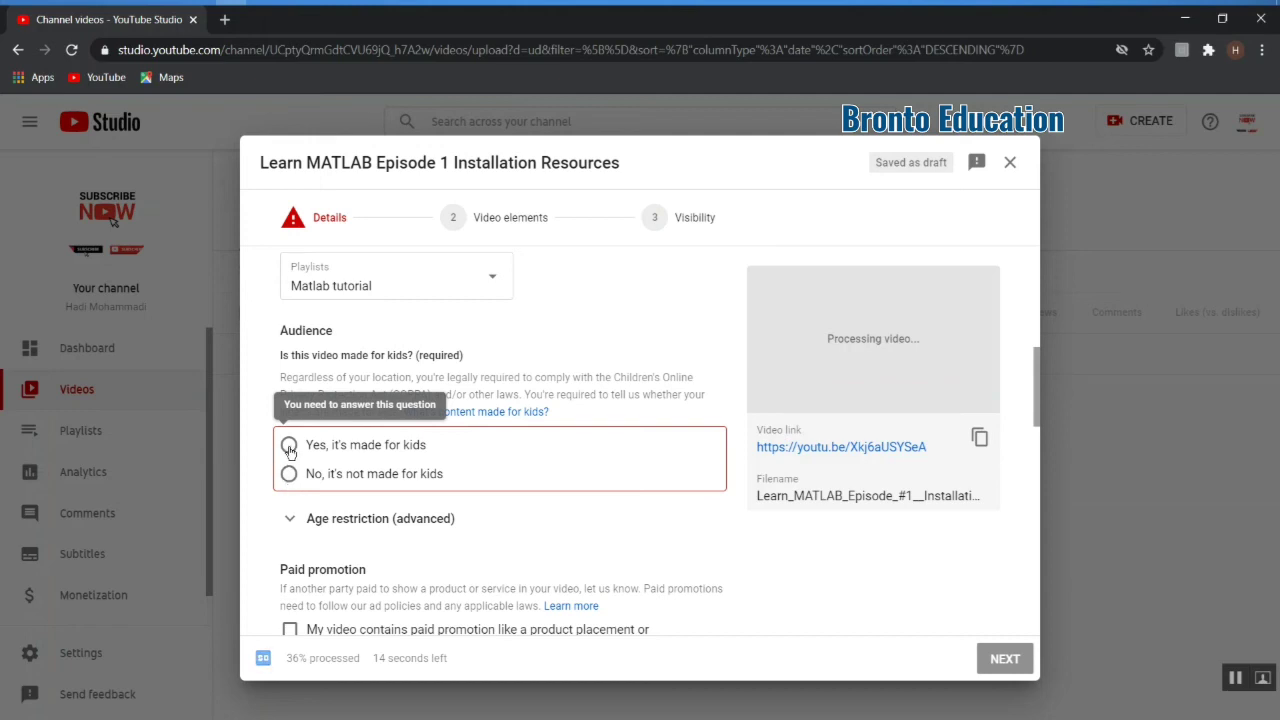
click(288, 447)
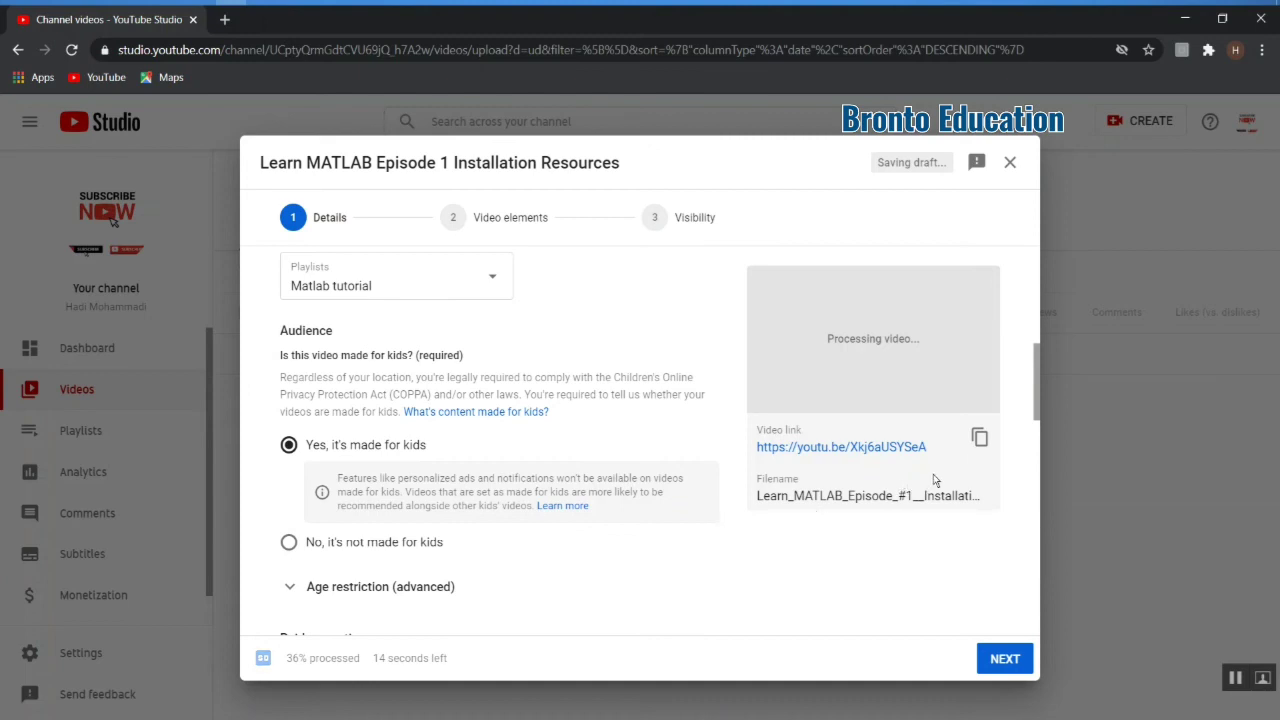
click(1007, 662)
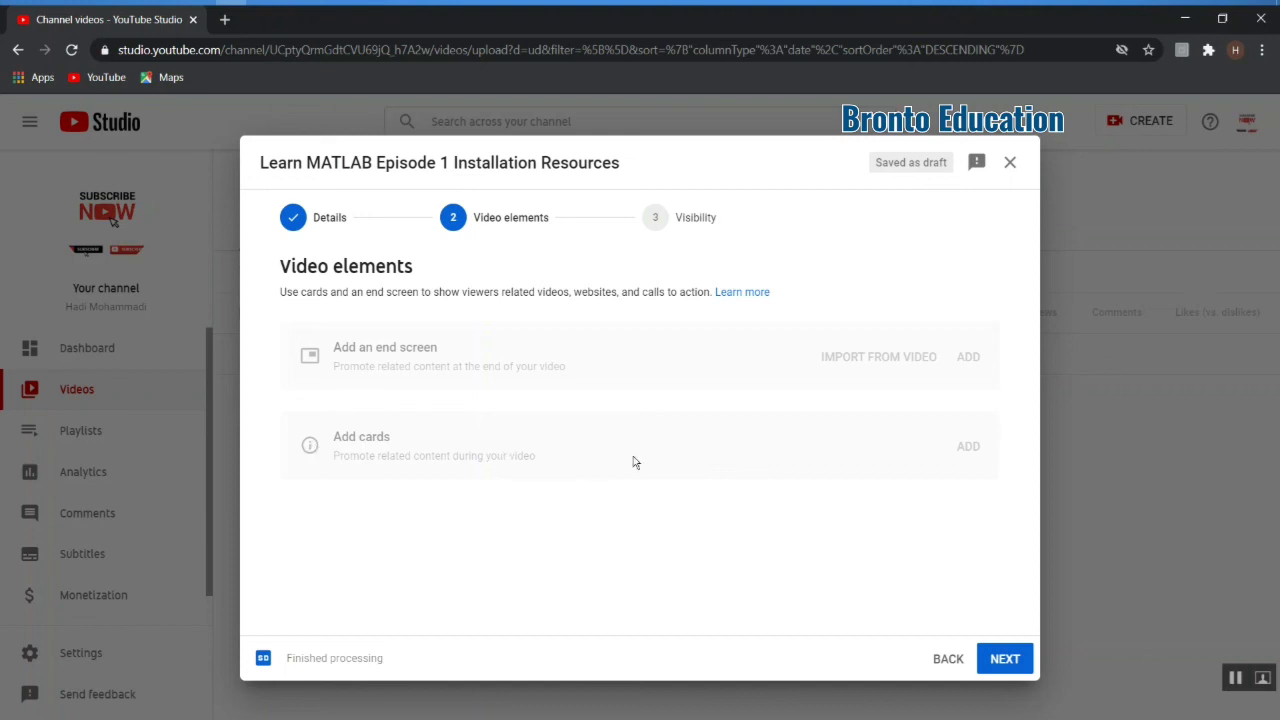
click(1005, 660)
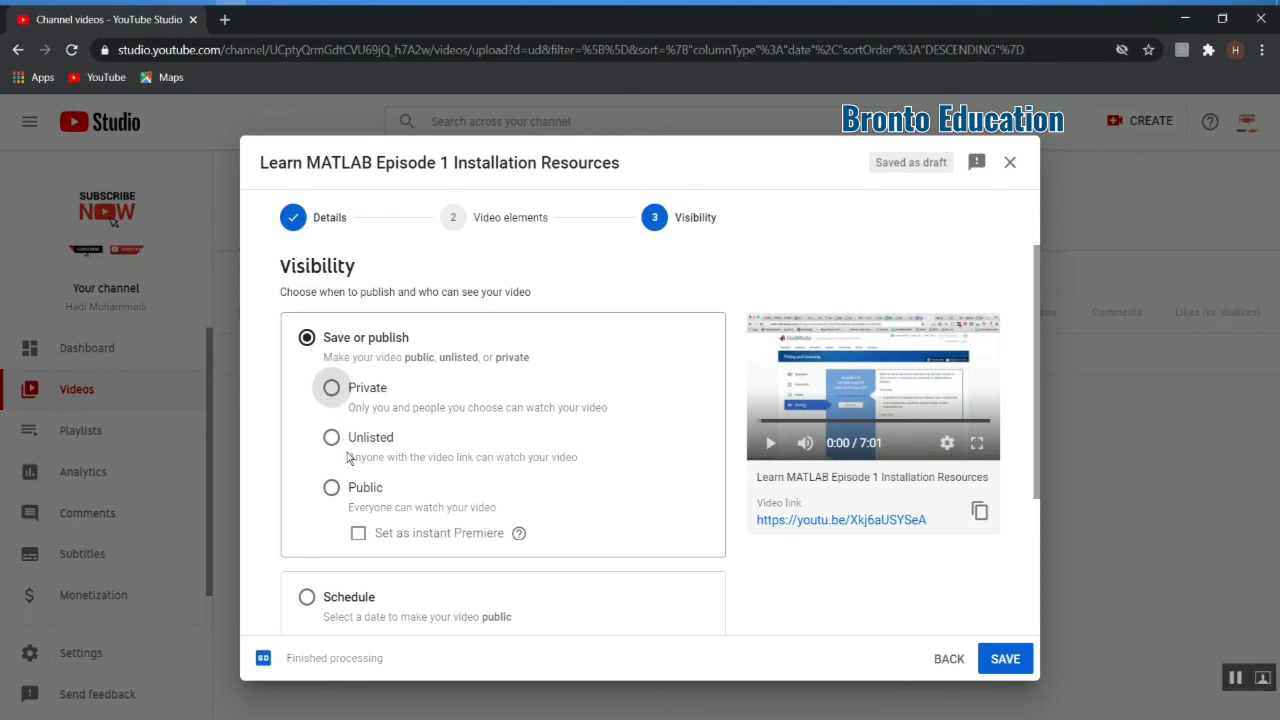
Step: Set the video's visibility to Public, publish it and return to the channel's list of uploads
click(331, 488)
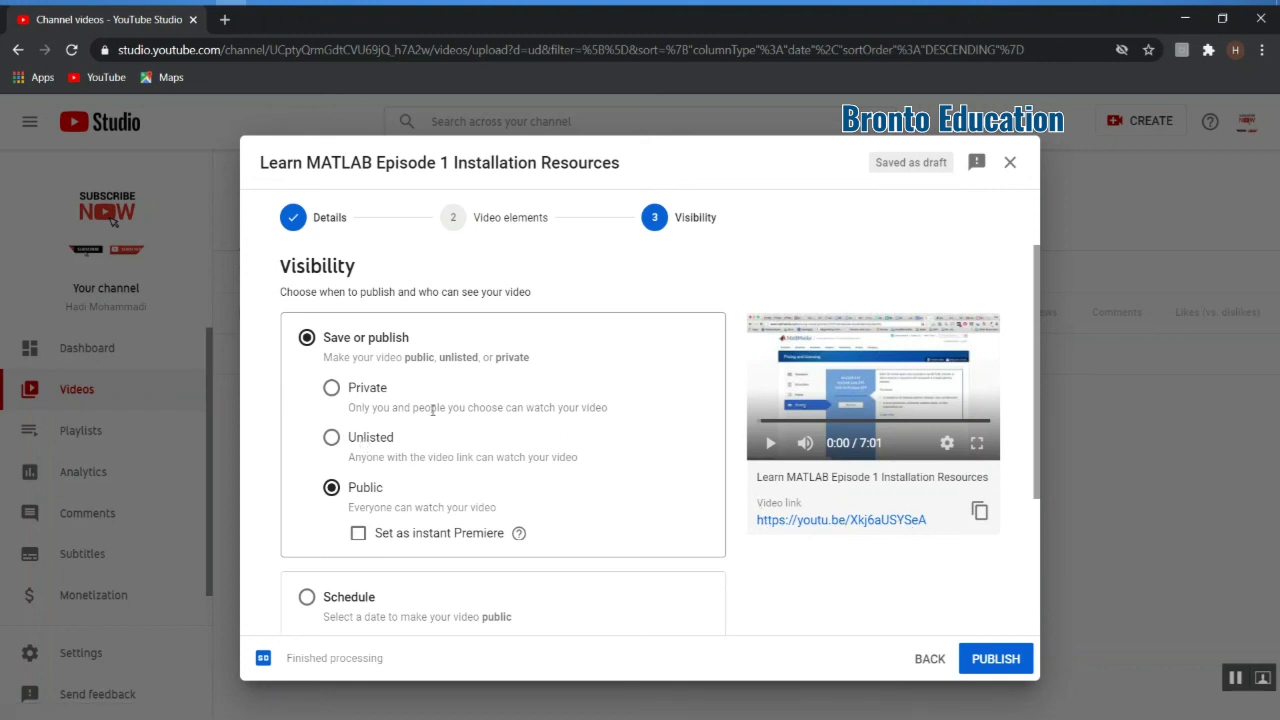
click(331, 439)
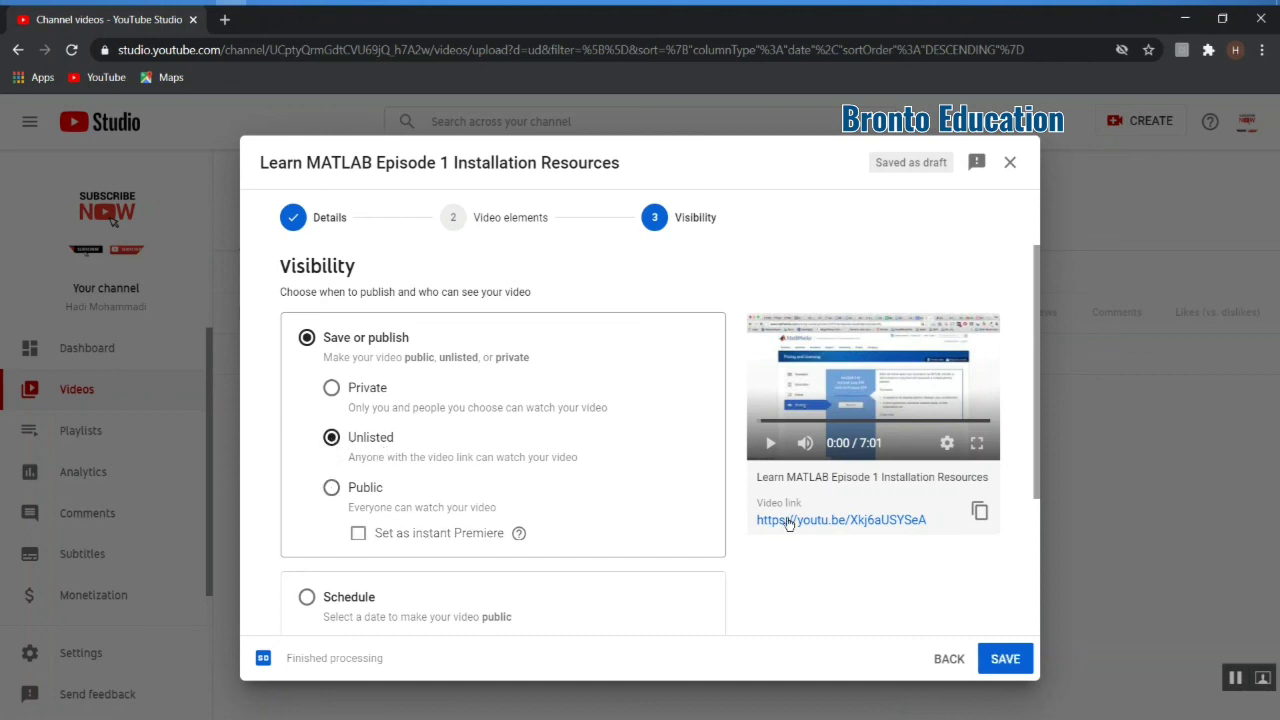
click(333, 488)
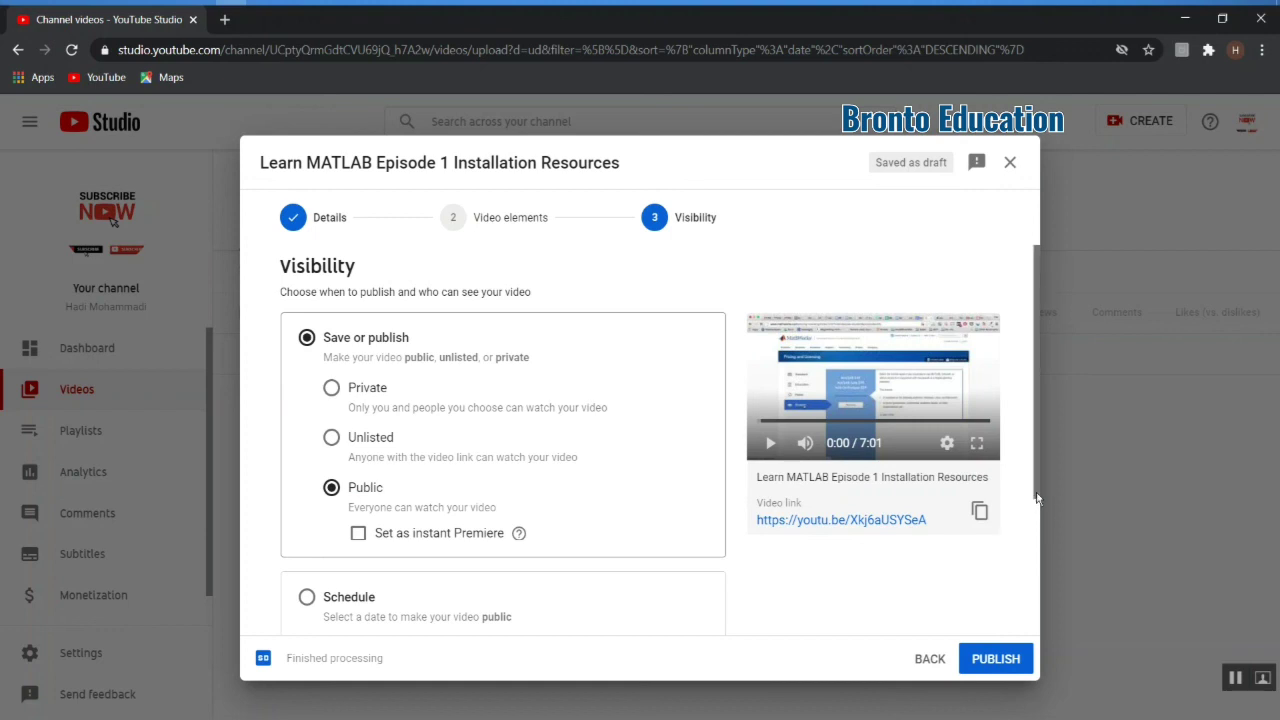
drag(1037, 503, 1037, 548)
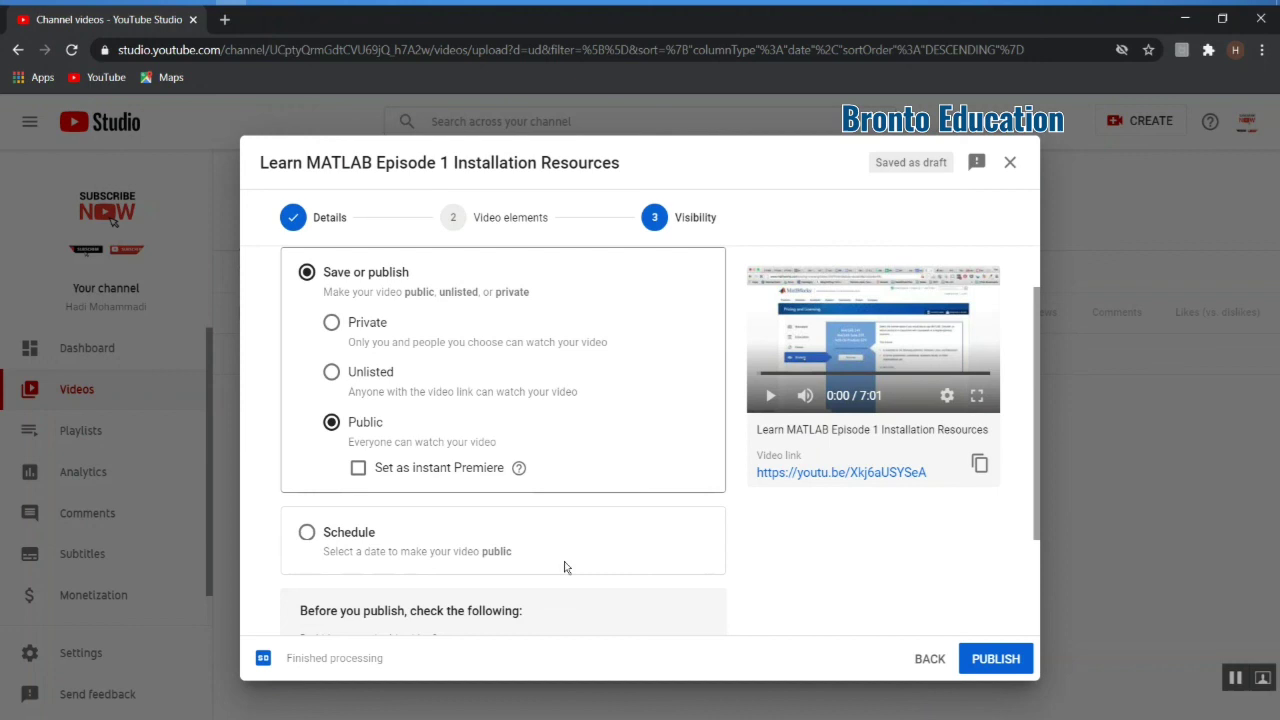
click(1000, 665)
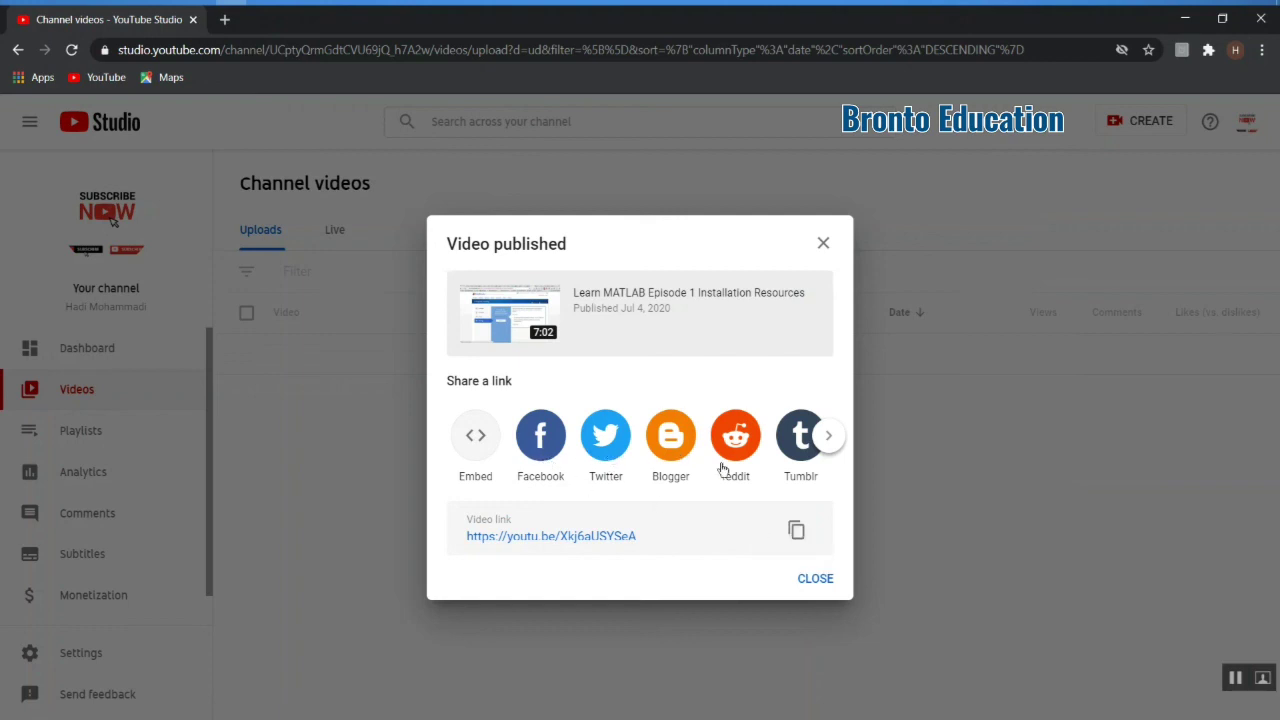
click(823, 585)
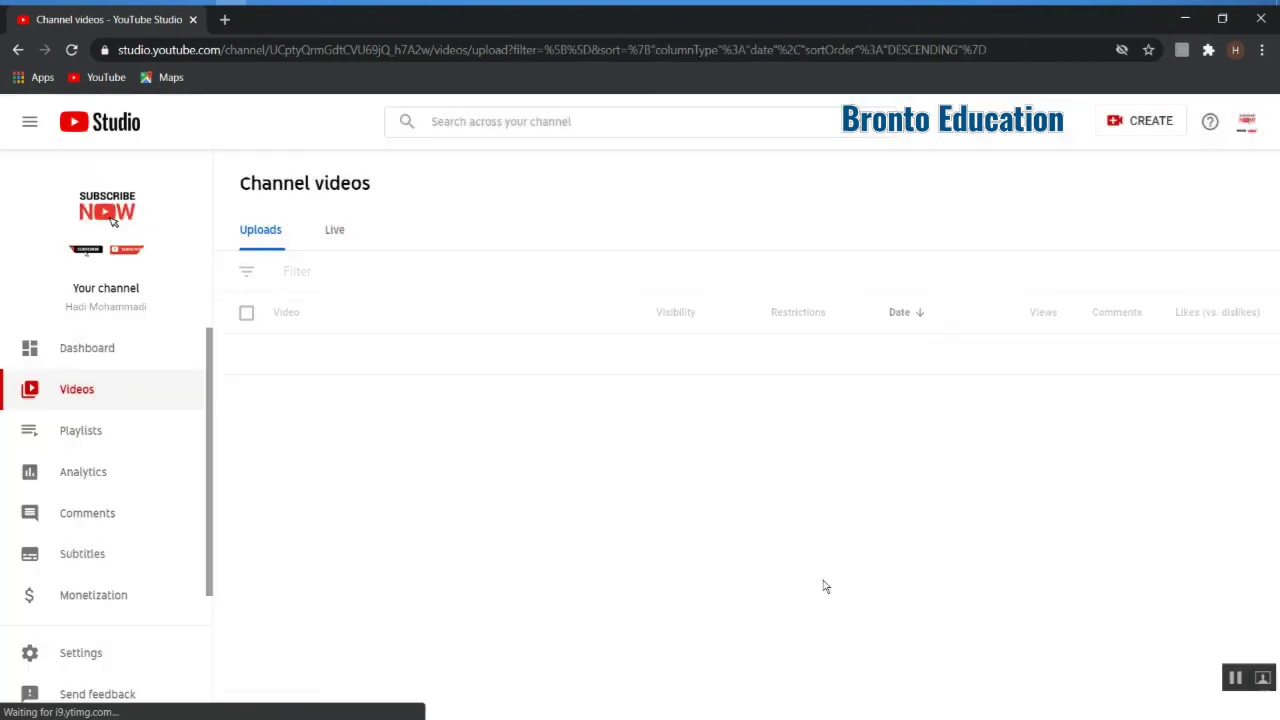
mouse_move(471, 386)
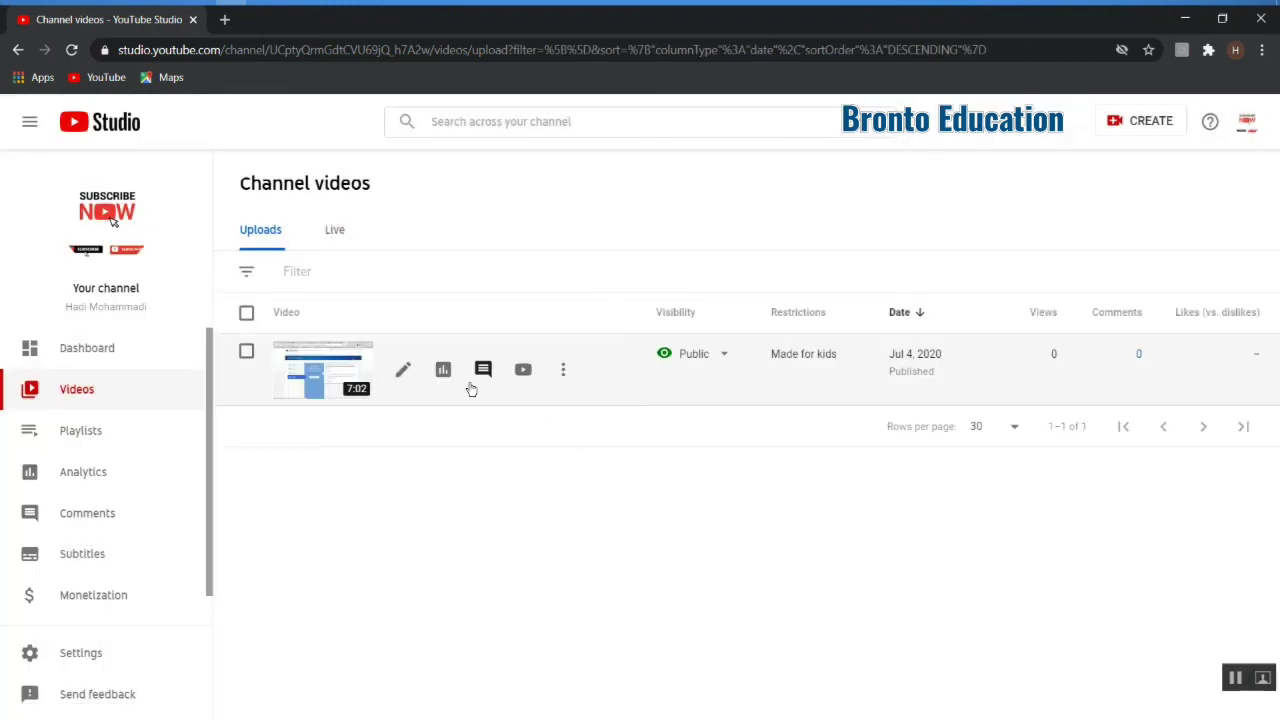